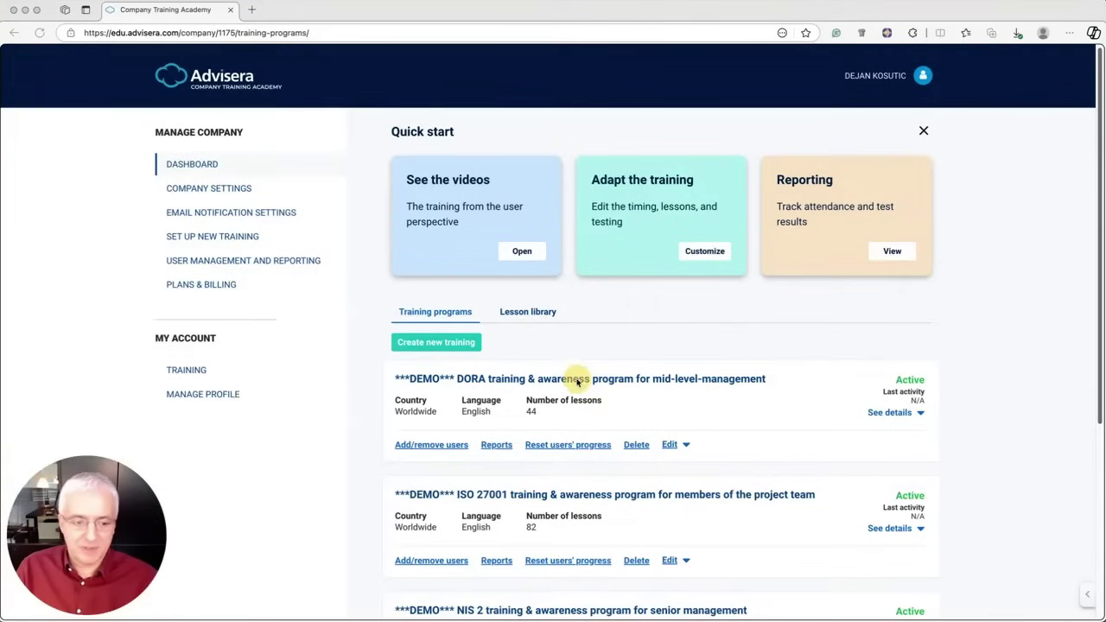
- Create a new ISO 27001 training using the senior management program and continue to step 2
scroll(577, 384, "down", 5)
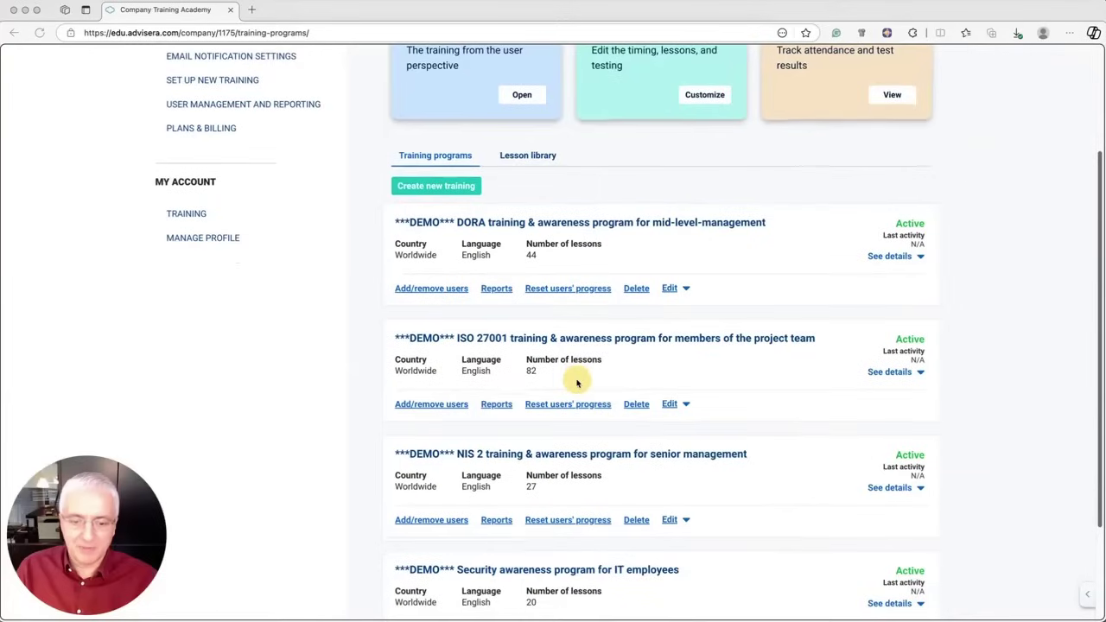
scroll(577, 383, "up", 5)
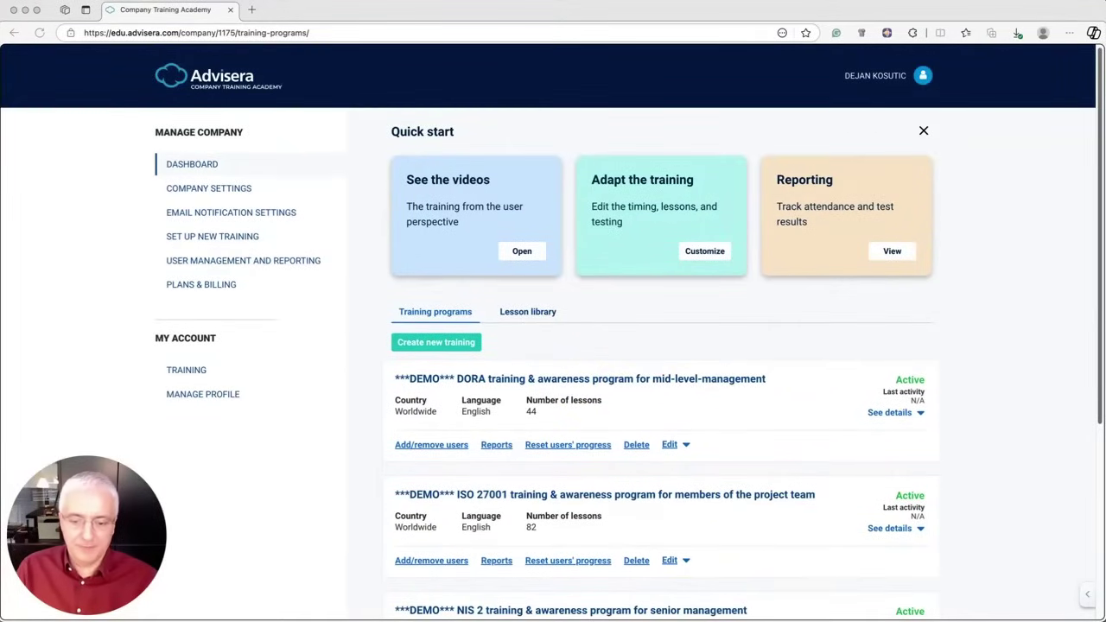
left_click(425, 311)
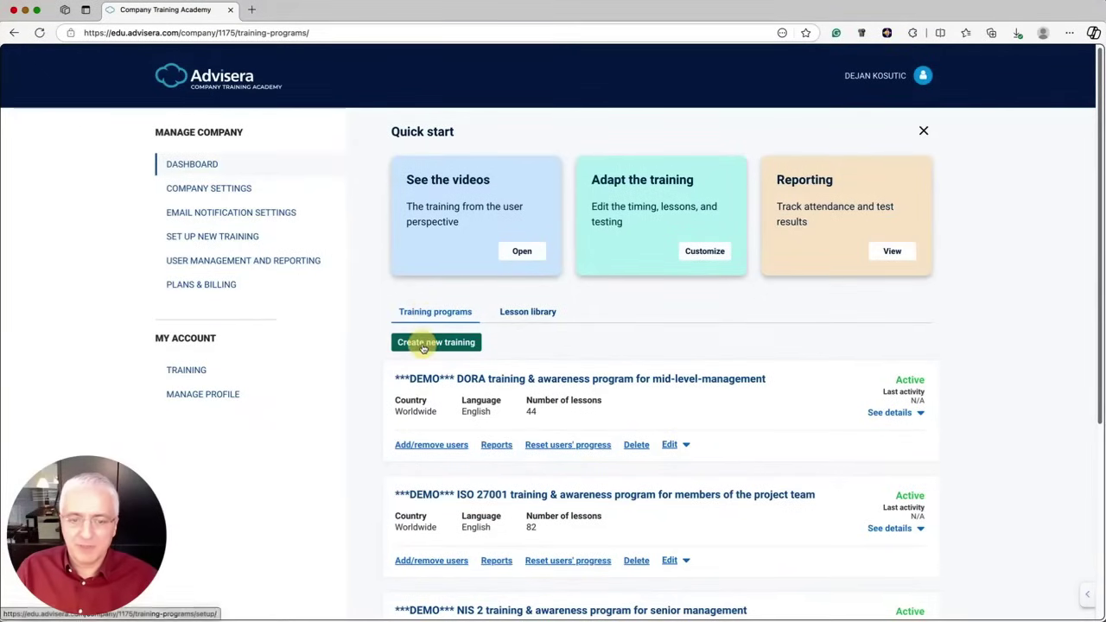
left_click(424, 344)
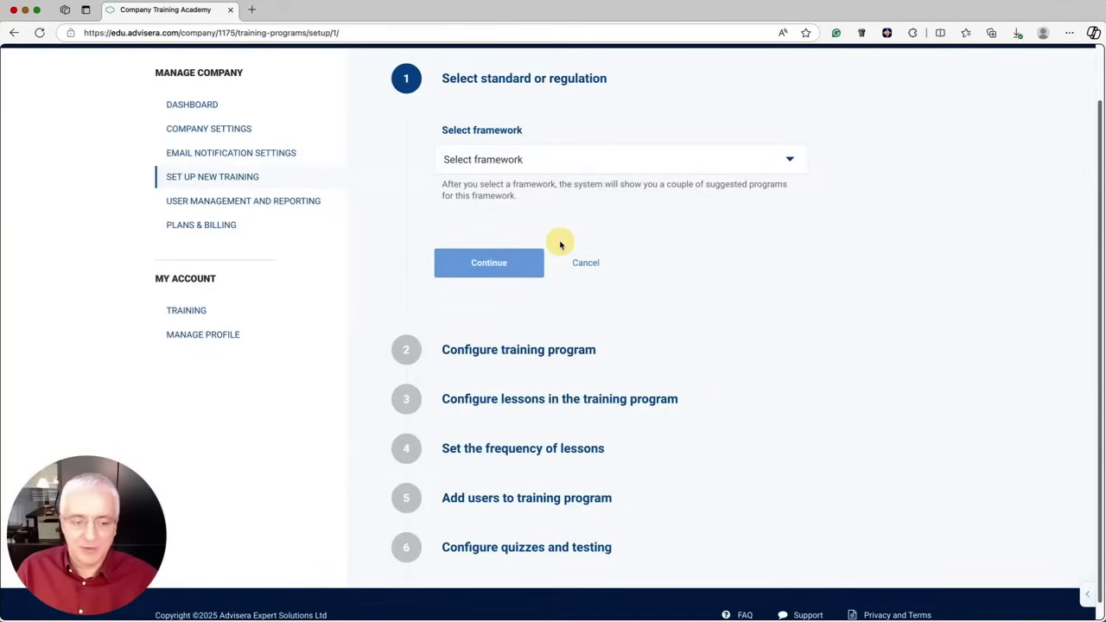
left_click(521, 164)
left_click(465, 223)
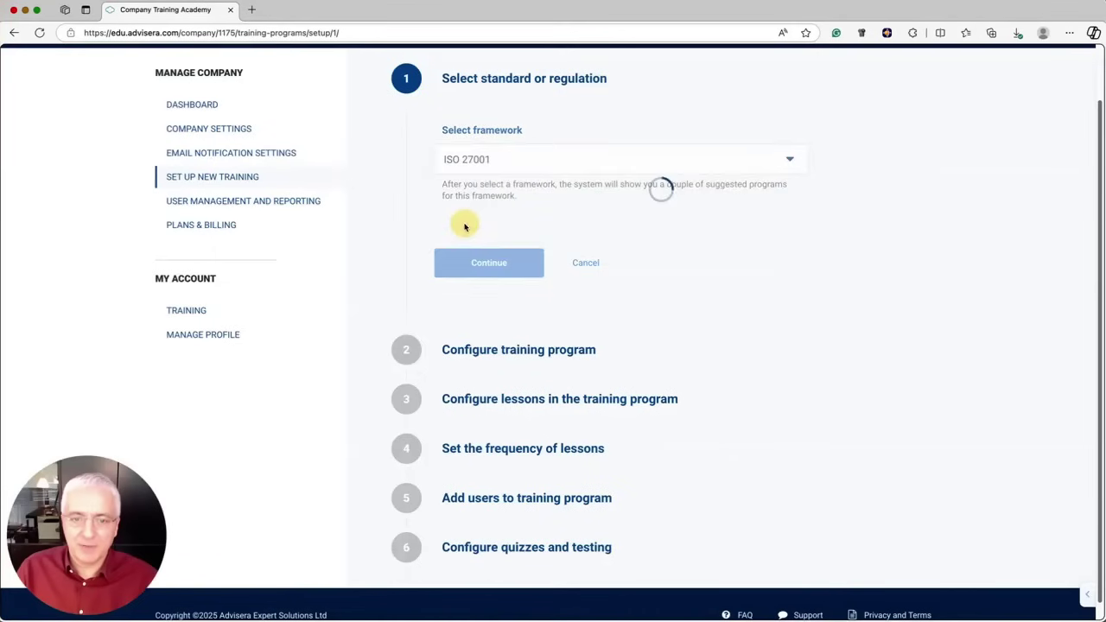
scroll(587, 251, "down", 1)
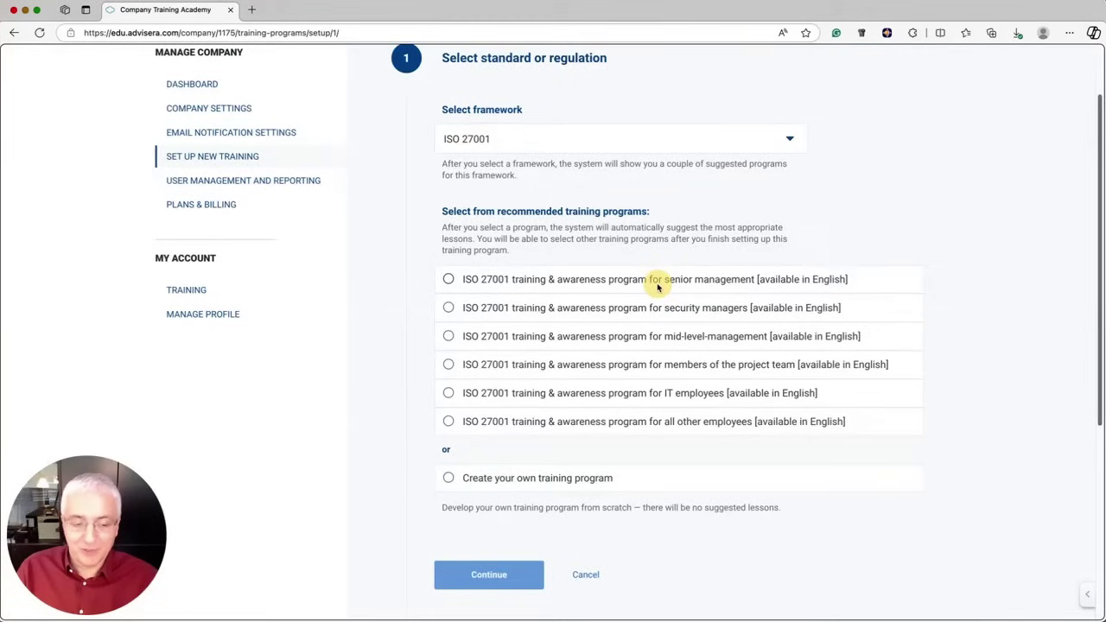
left_click(448, 279)
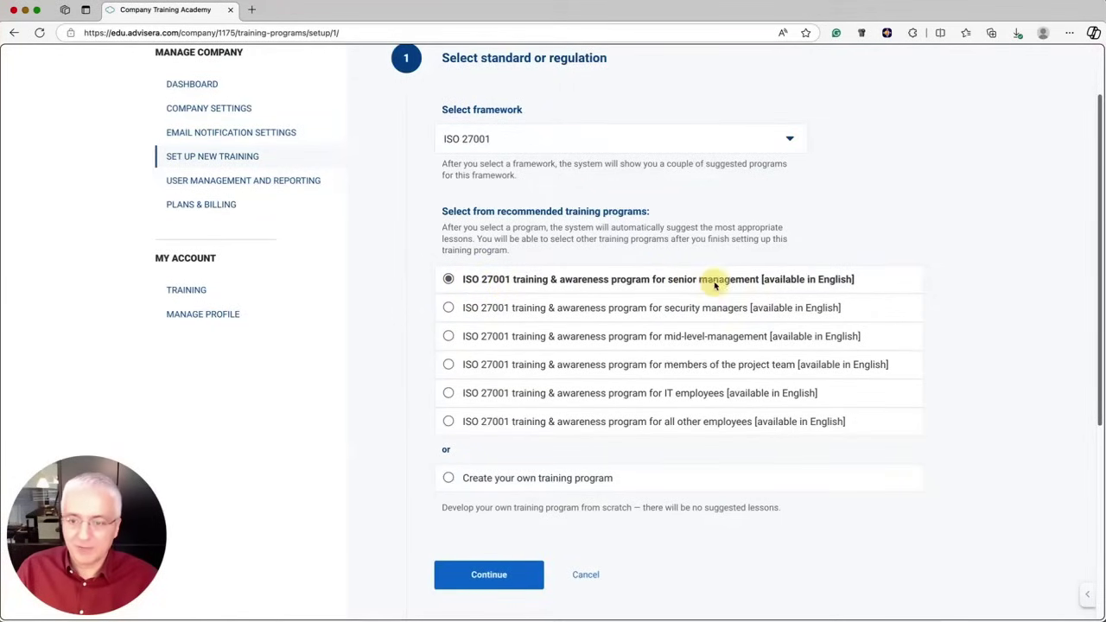
left_click(489, 575)
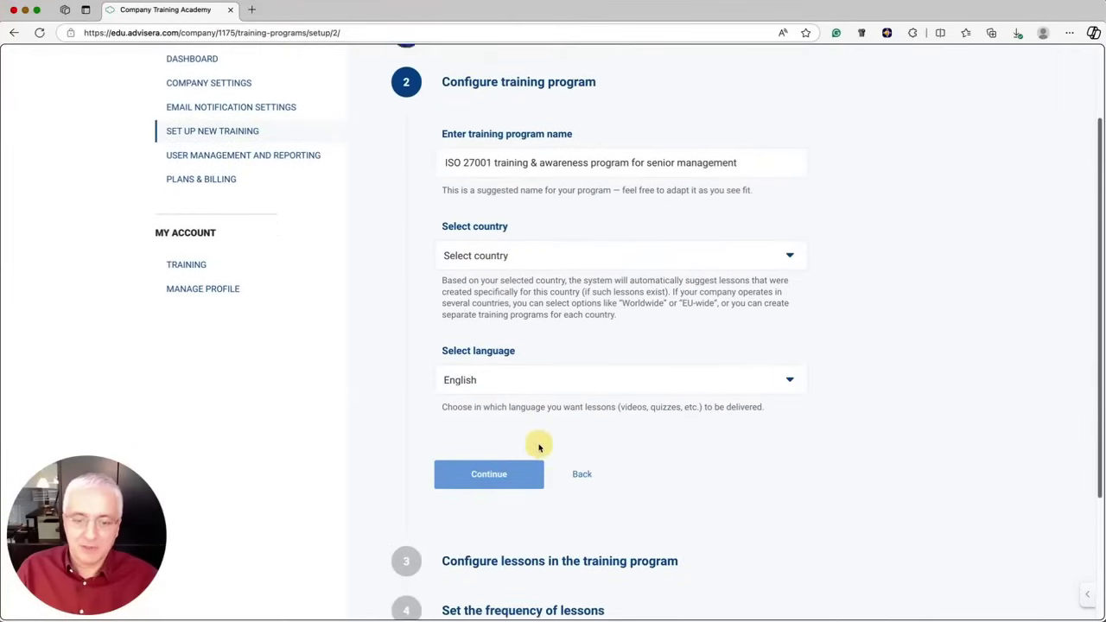
- Append ' (US office)' to the program name, set the country to United States, and continue
left_click(739, 159)
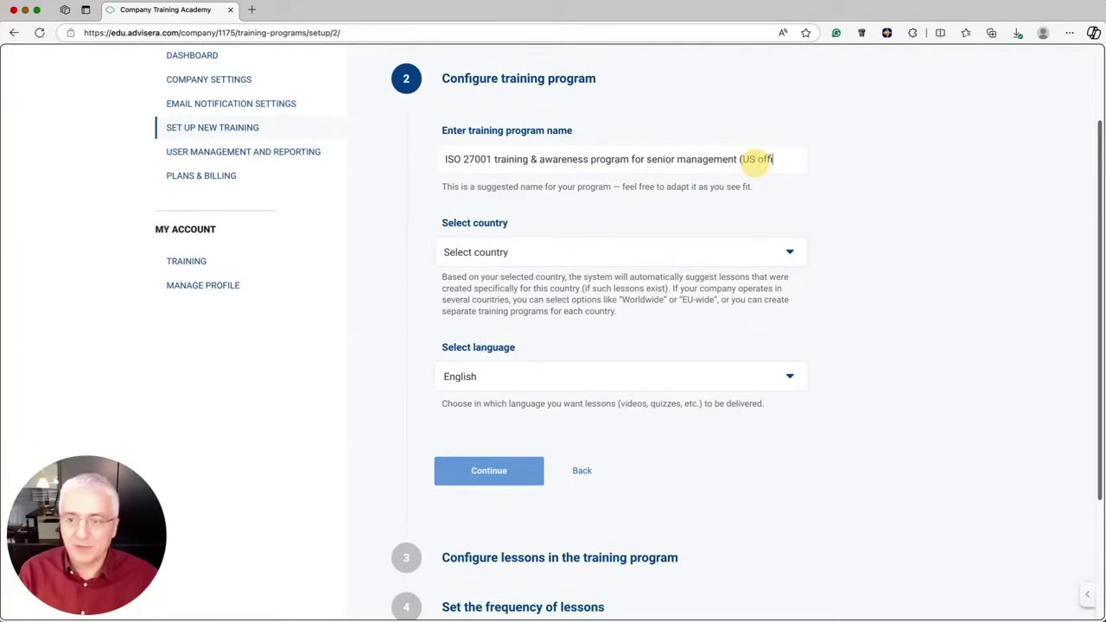
left_click(627, 250)
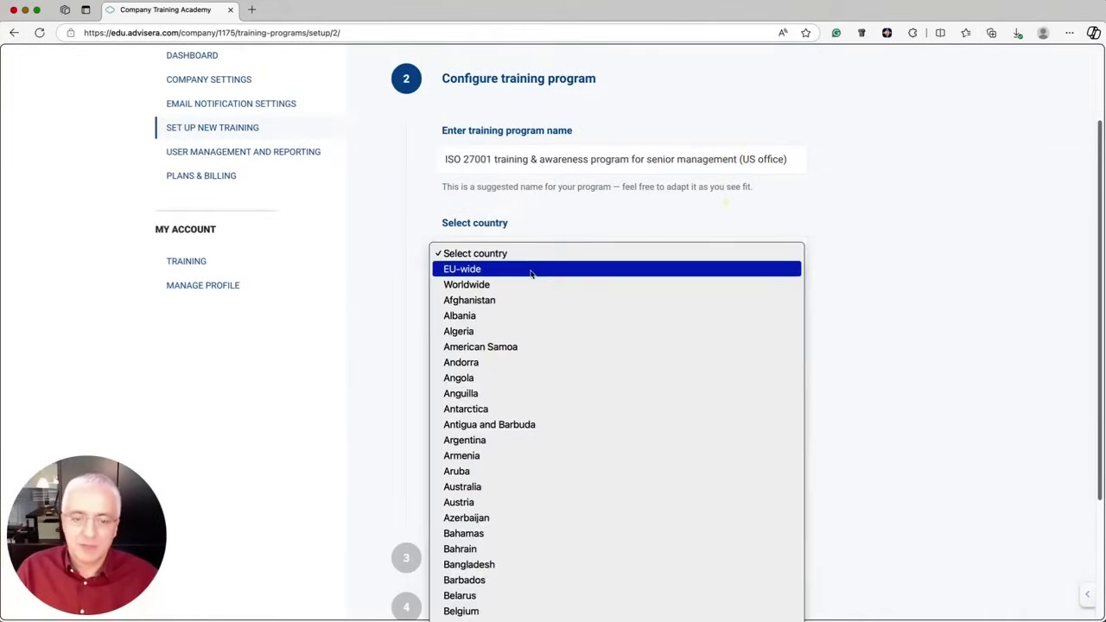
scroll(532, 274, "down", 20)
scroll(532, 274, "down", 5)
left_click(499, 425)
left_click(488, 471)
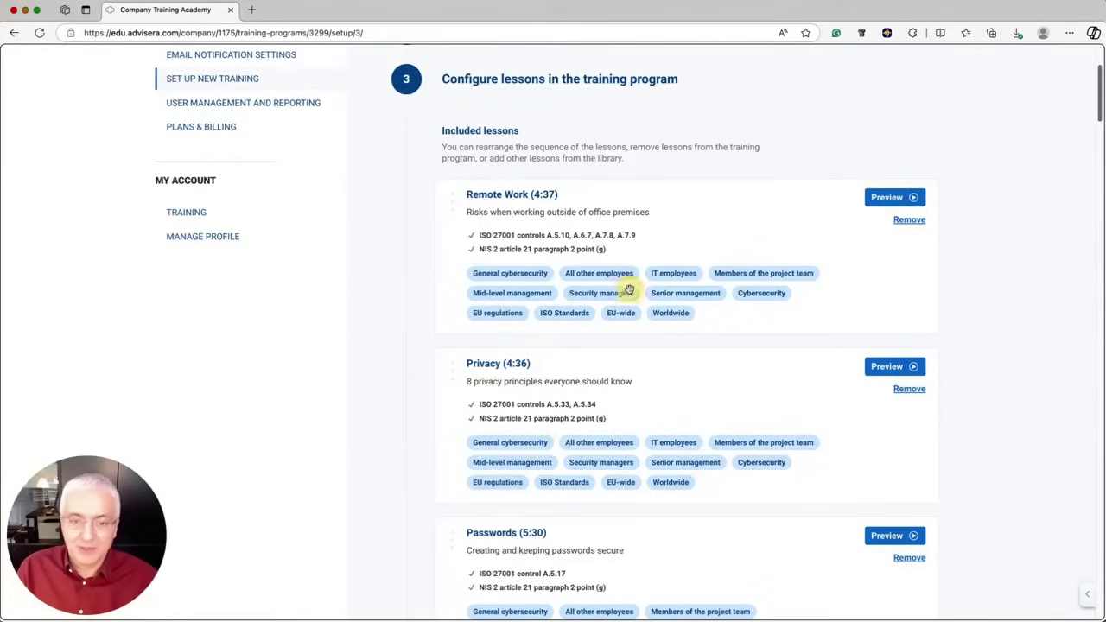
- Remove the Information security objectives lesson from the program's lesson list
scroll(622, 264, "down", 5)
scroll(620, 265, "down", 5)
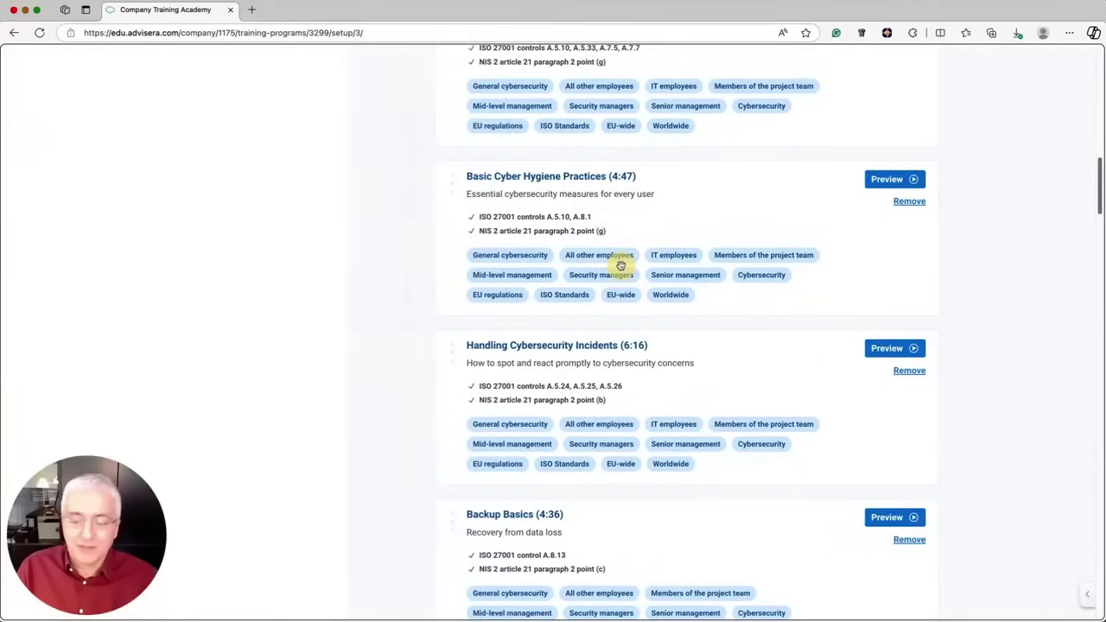
scroll(620, 266, "down", 15)
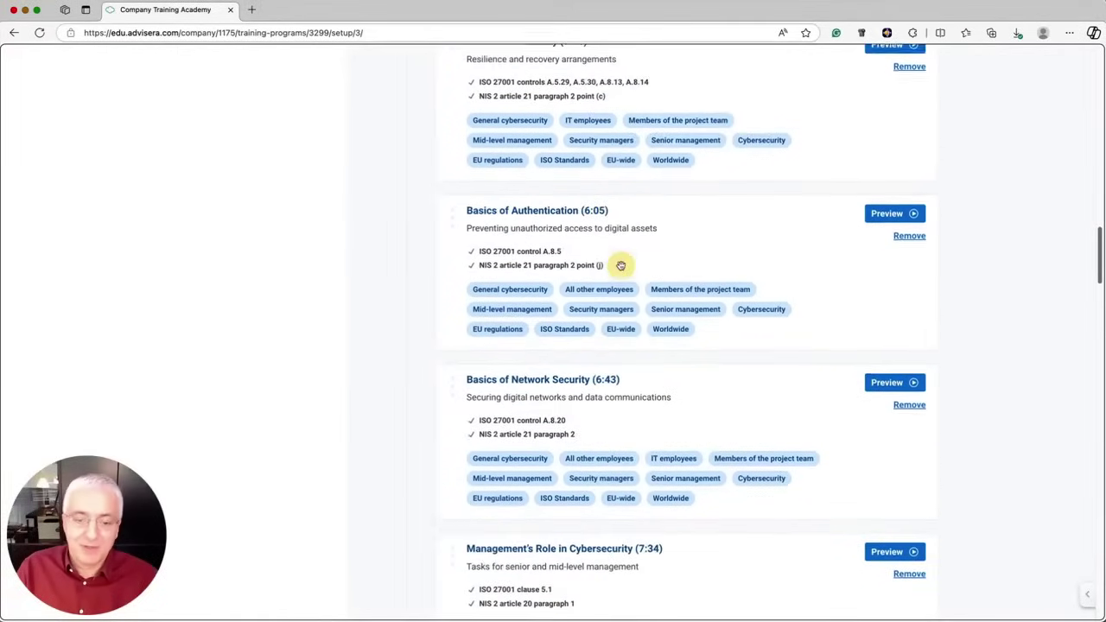
scroll(620, 265, "down", 15)
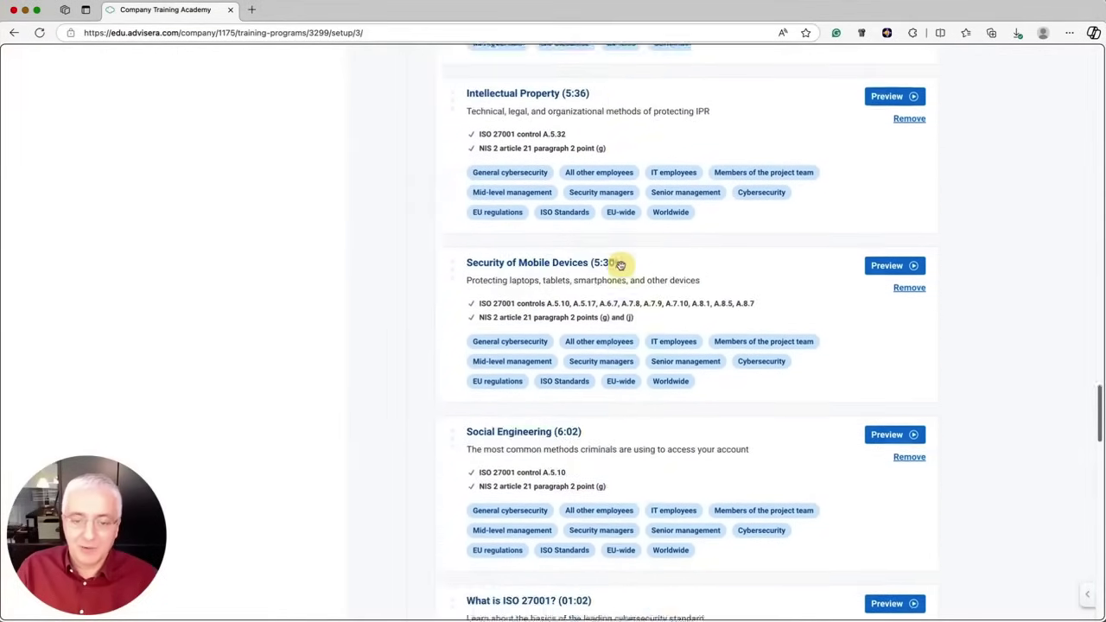
scroll(565, 263, "down", 2)
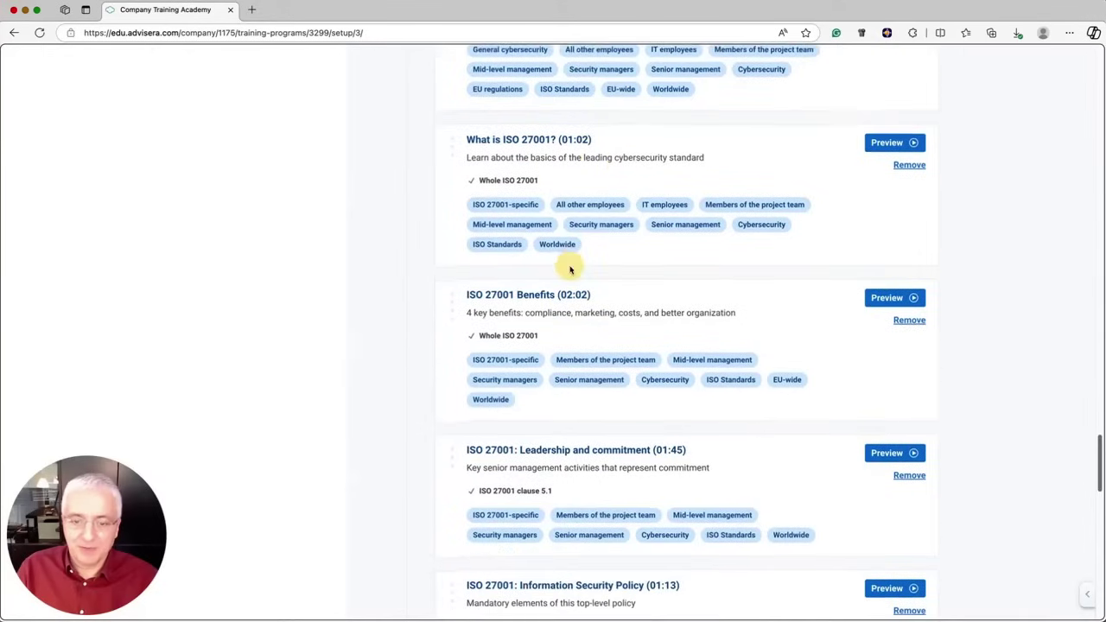
scroll(624, 370, "down", 1)
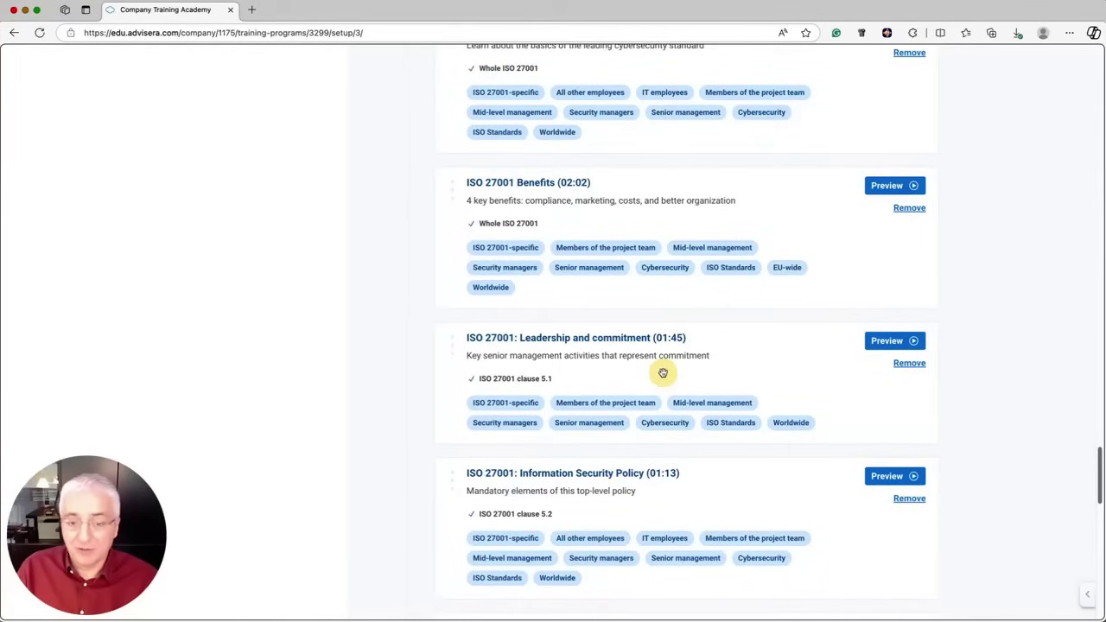
scroll(662, 372, "down", 5)
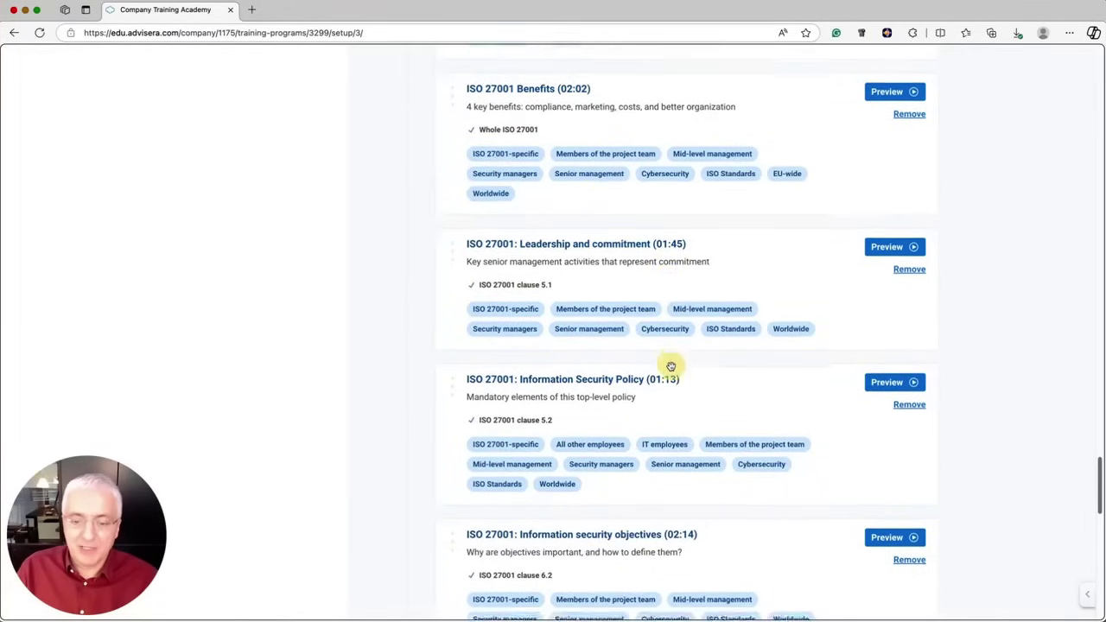
left_click(908, 408)
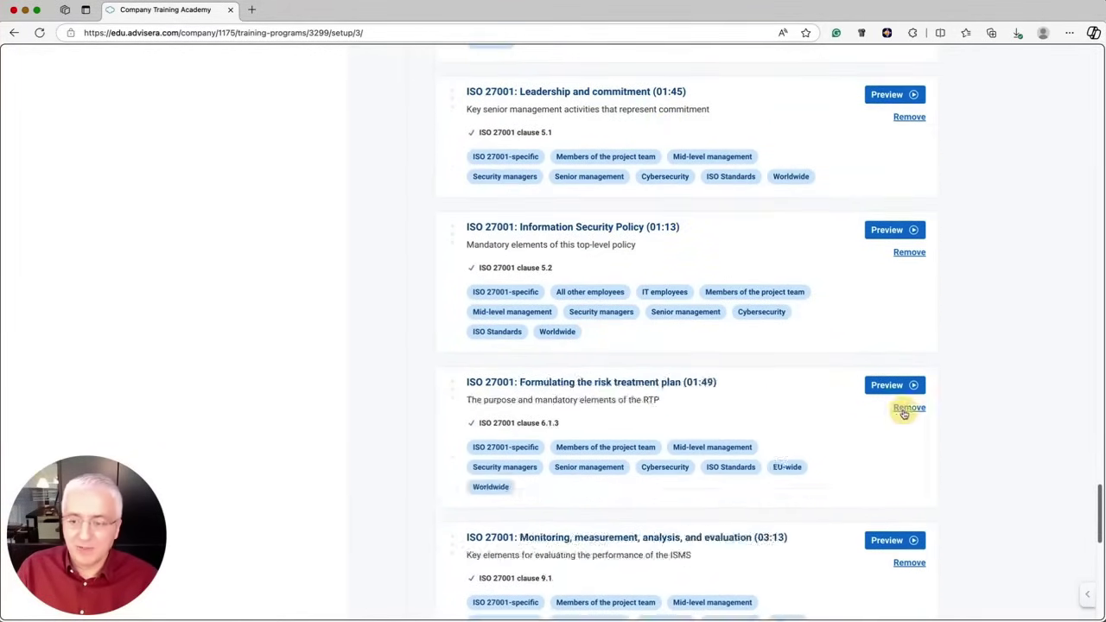
- Move 'What is ISO 27001?' above Security of Mobile Devices and continue to lesson frequency
scroll(687, 346, "up", 3)
scroll(674, 344, "up", 12)
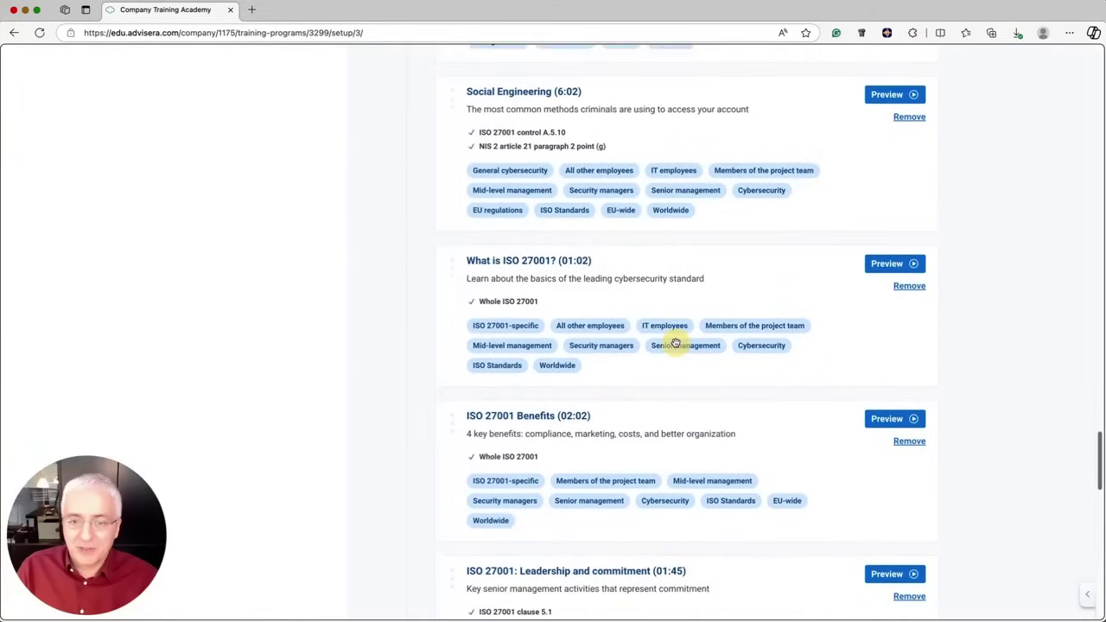
left_click_drag(452, 499, 454, 153)
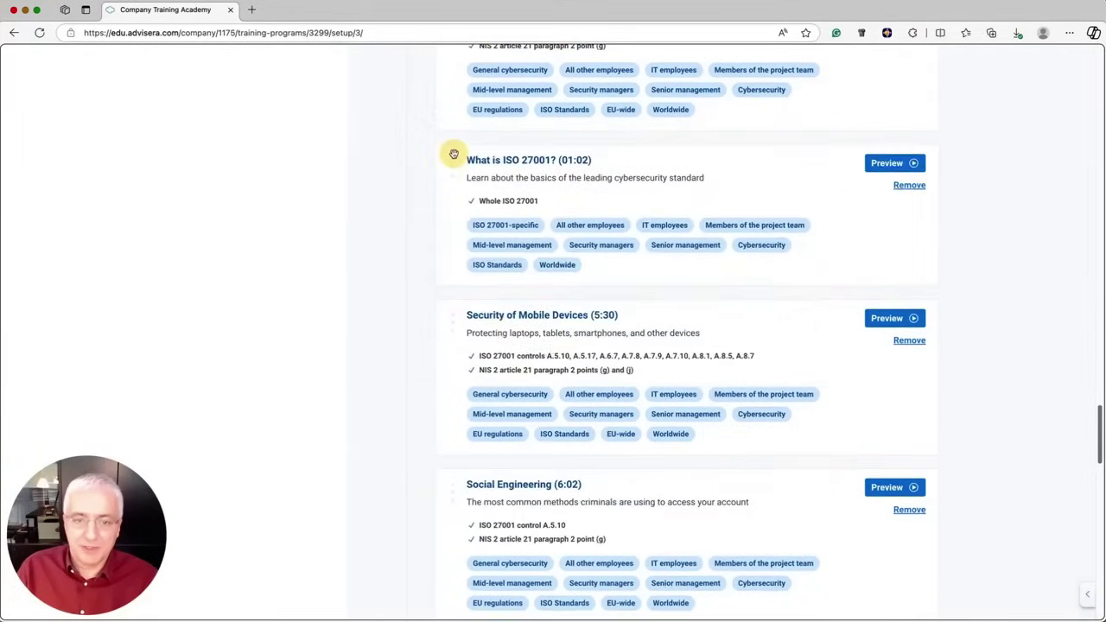
scroll(642, 281, "down", 10)
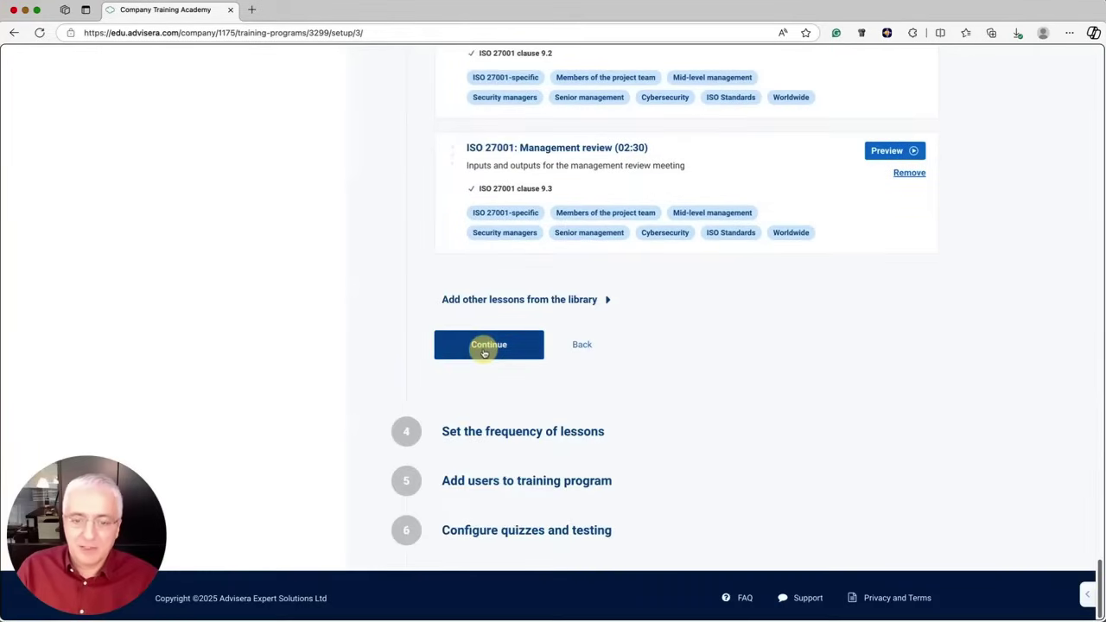
left_click(487, 344)
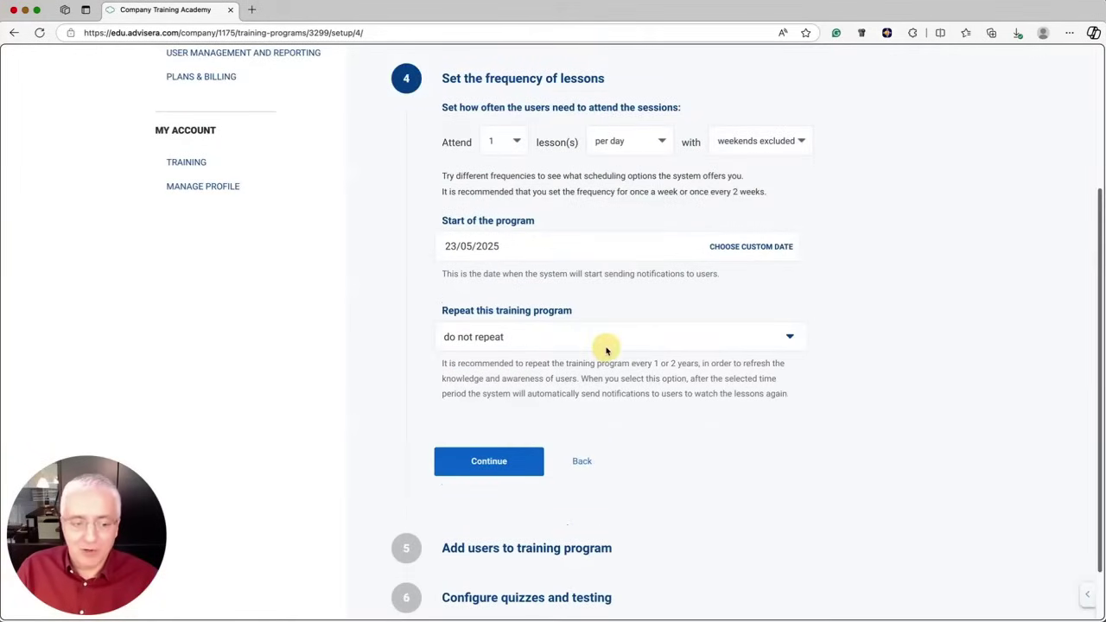
- Schedule one lesson per week on Thursdays and repeat the program every 2 years
left_click(662, 141)
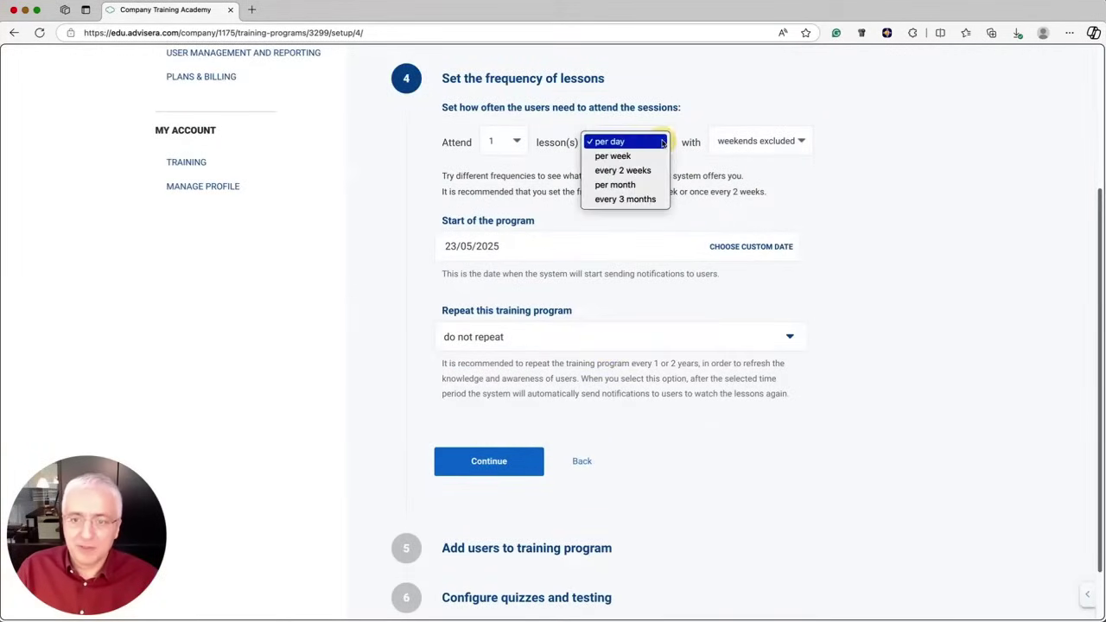
left_click(618, 156)
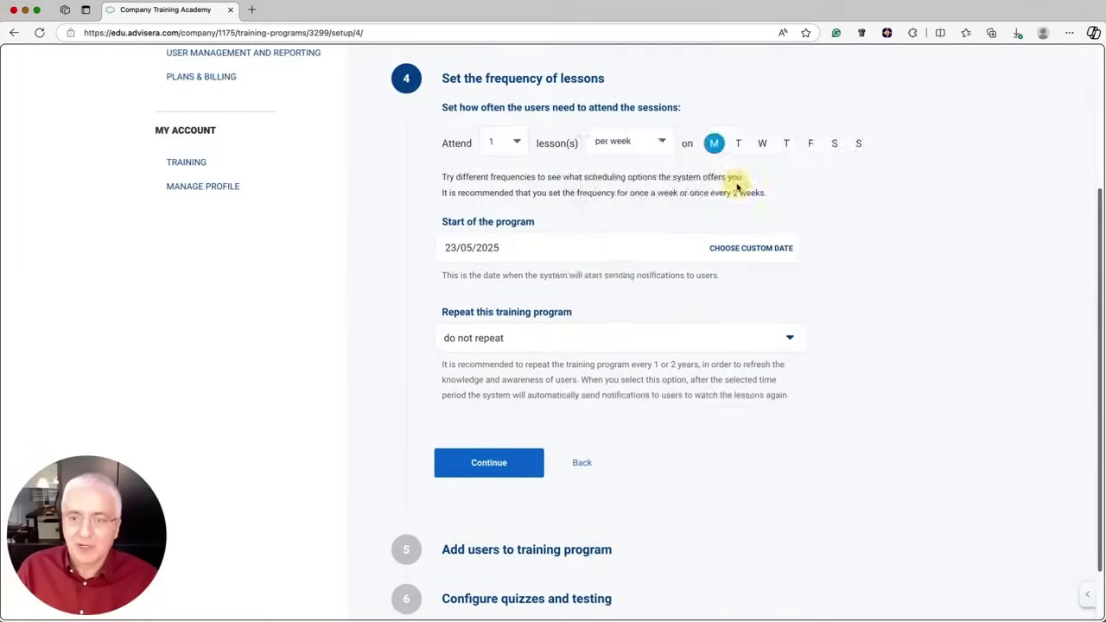
left_click(786, 144)
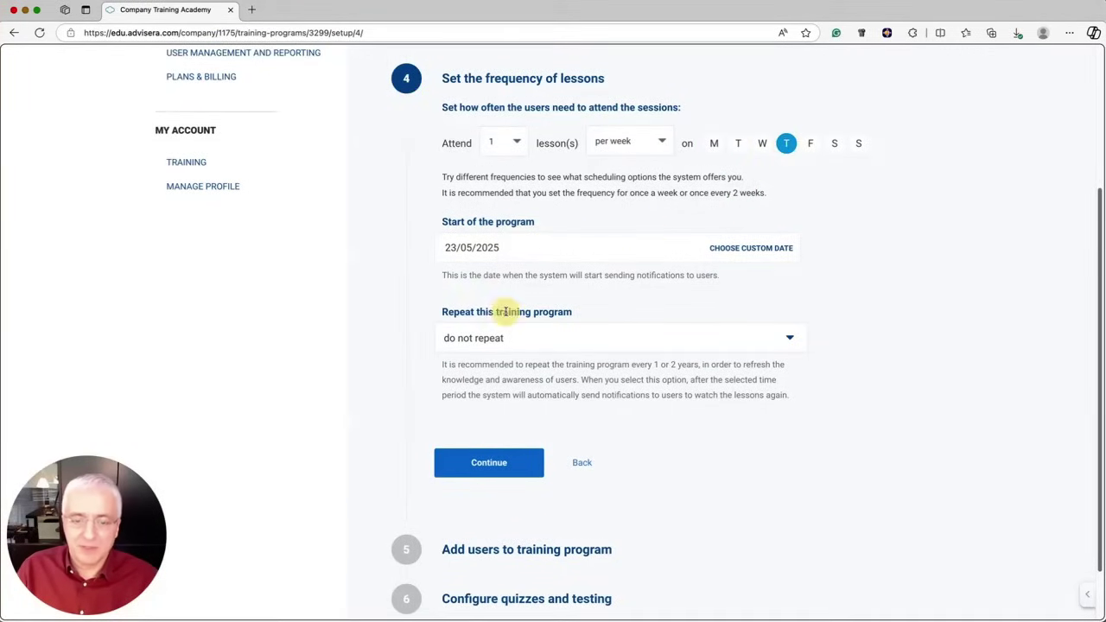
left_click(501, 339)
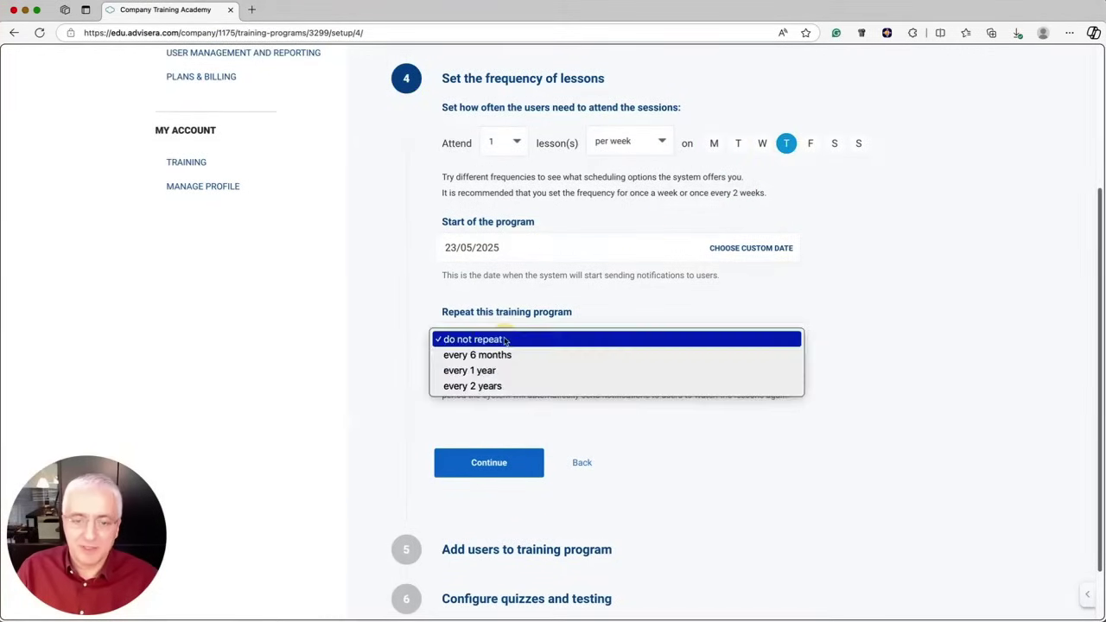
left_click(478, 387)
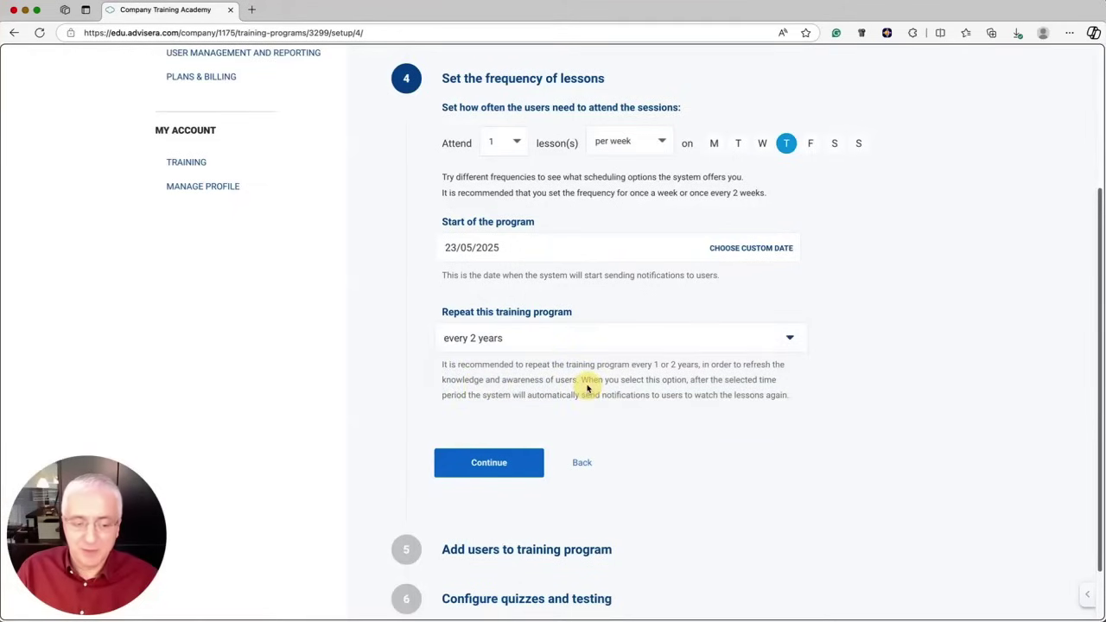
left_click(490, 466)
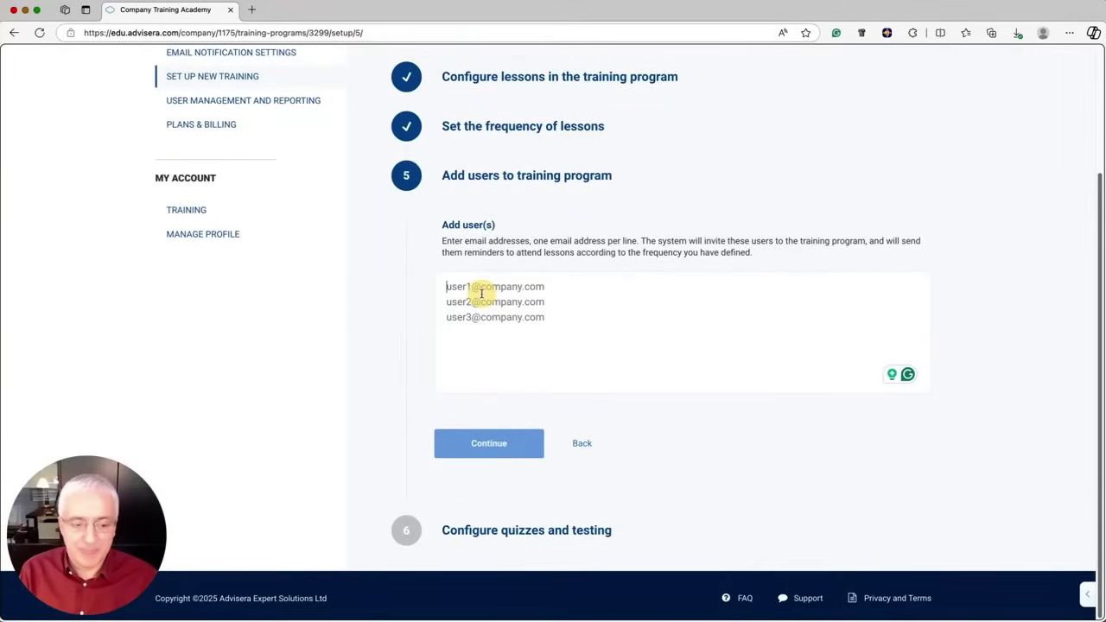
- Paste one learner's e-mail address into Add user(s) and continue to quizzes and testing
left_click(482, 294)
key("super+v")
left_click(503, 444)
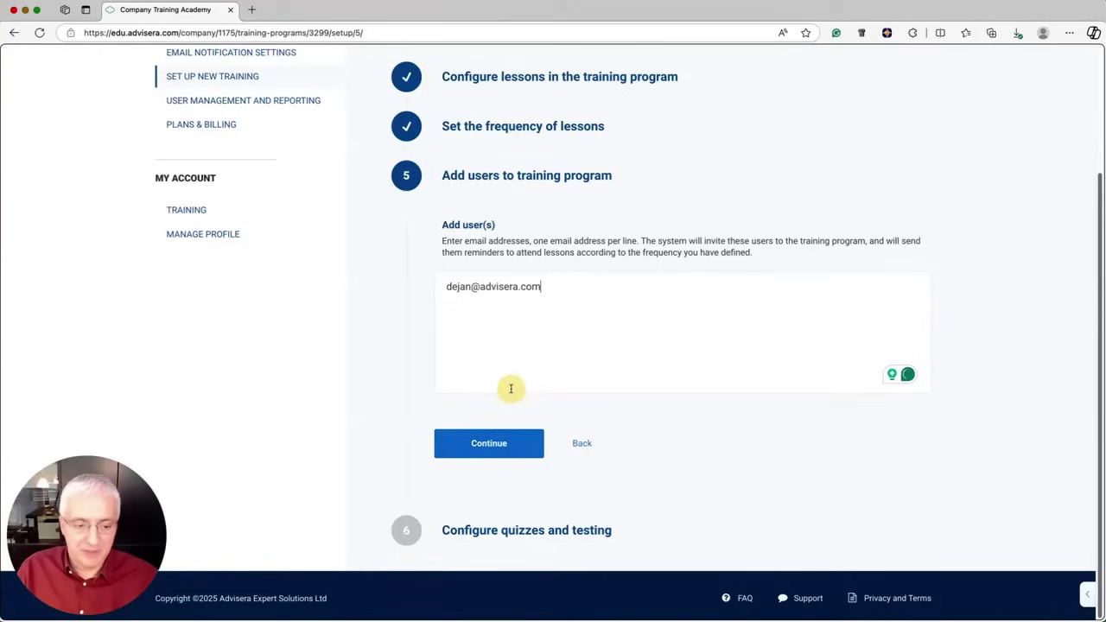
left_click(485, 444)
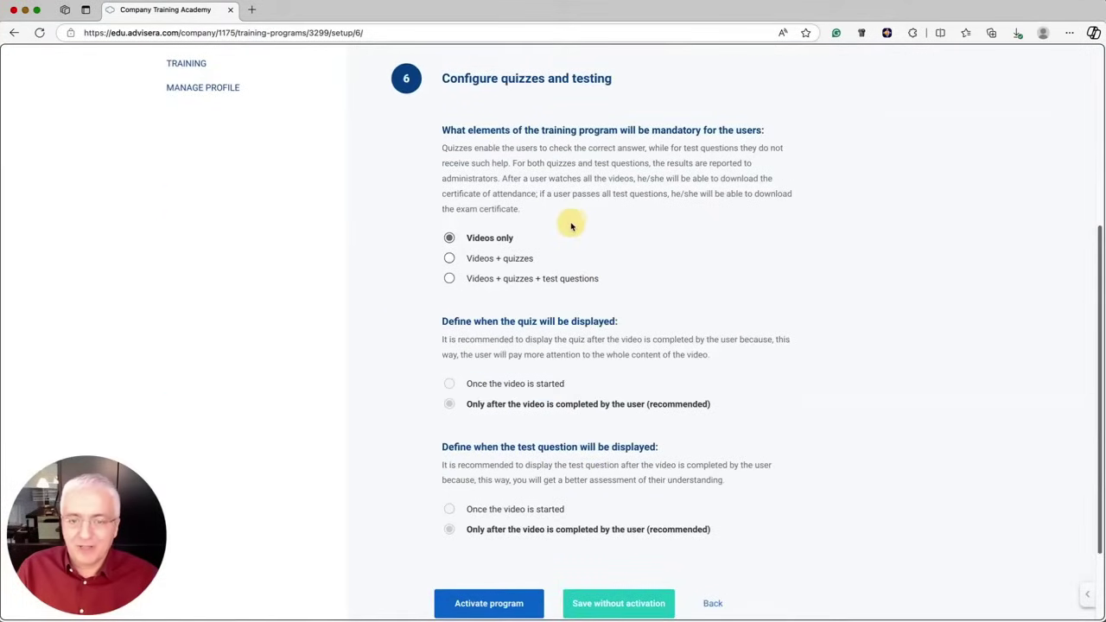
- Make Videos + quizzes mandatory and activate the ISO 27001 senior management (US office) program
left_click(449, 260)
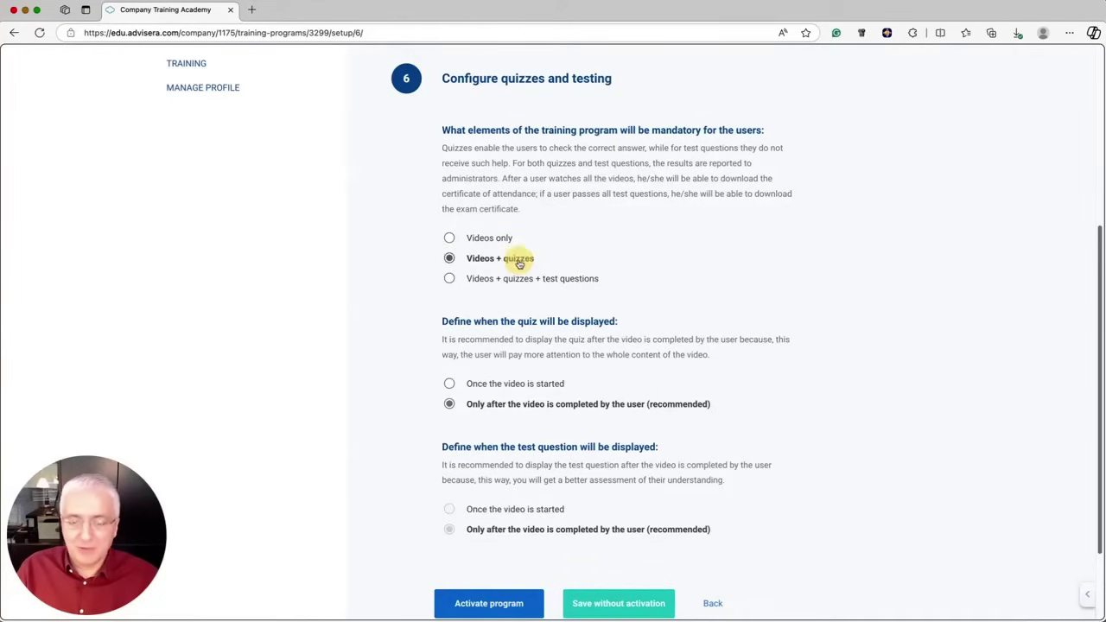
scroll(536, 414, "down", 1)
left_click(485, 546)
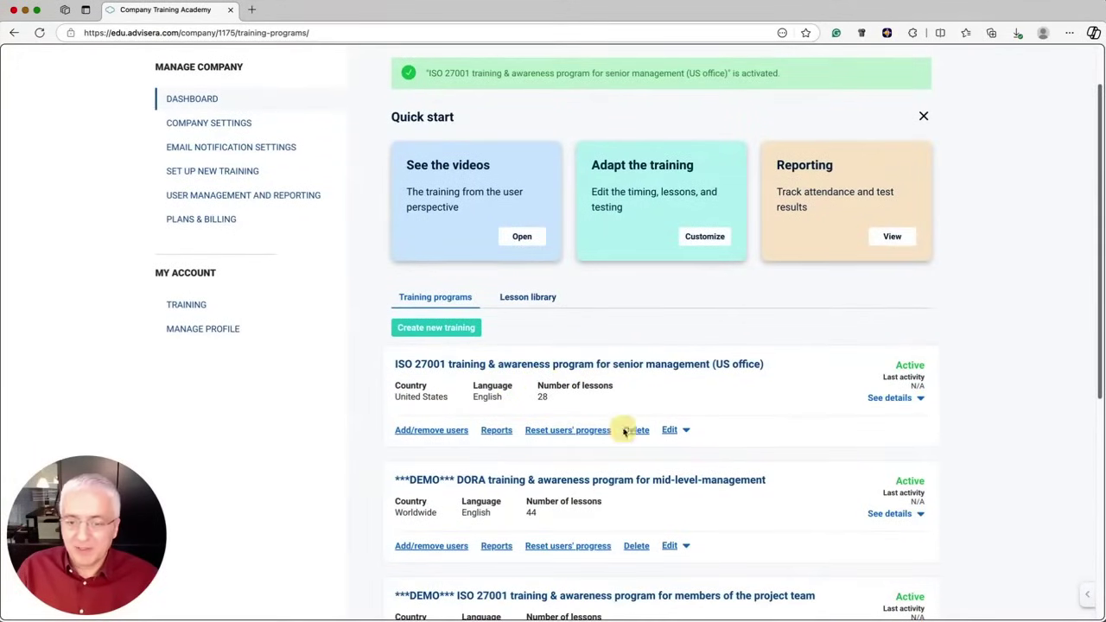
scroll(573, 372, "up", 1)
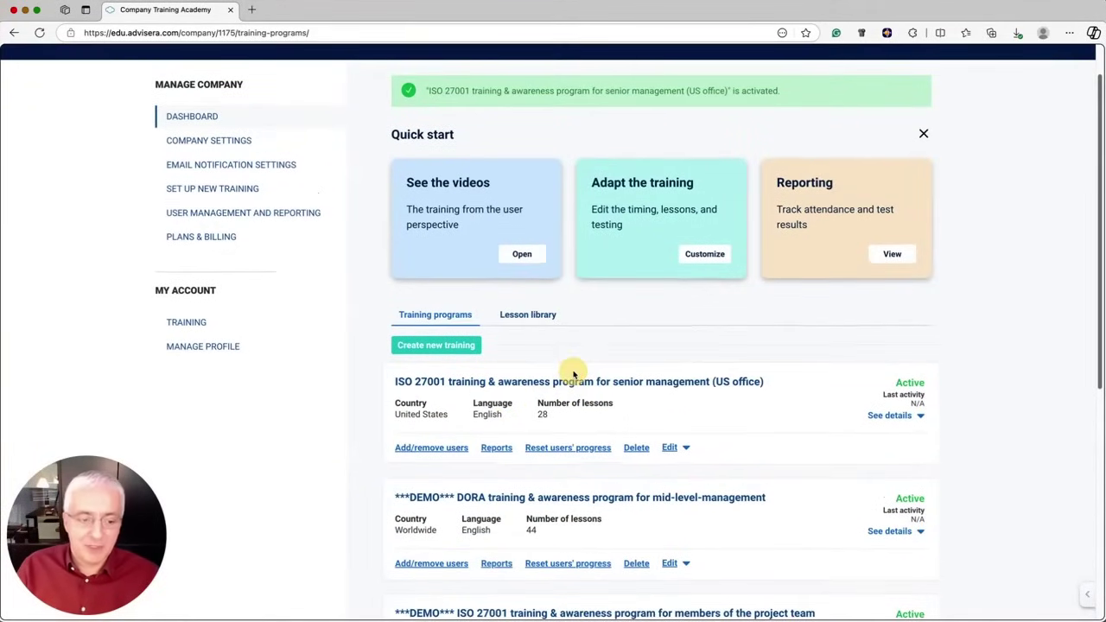
- Start a new ISO 27001 mid-level-management training and add '(US office)' to its name
left_click(428, 346)
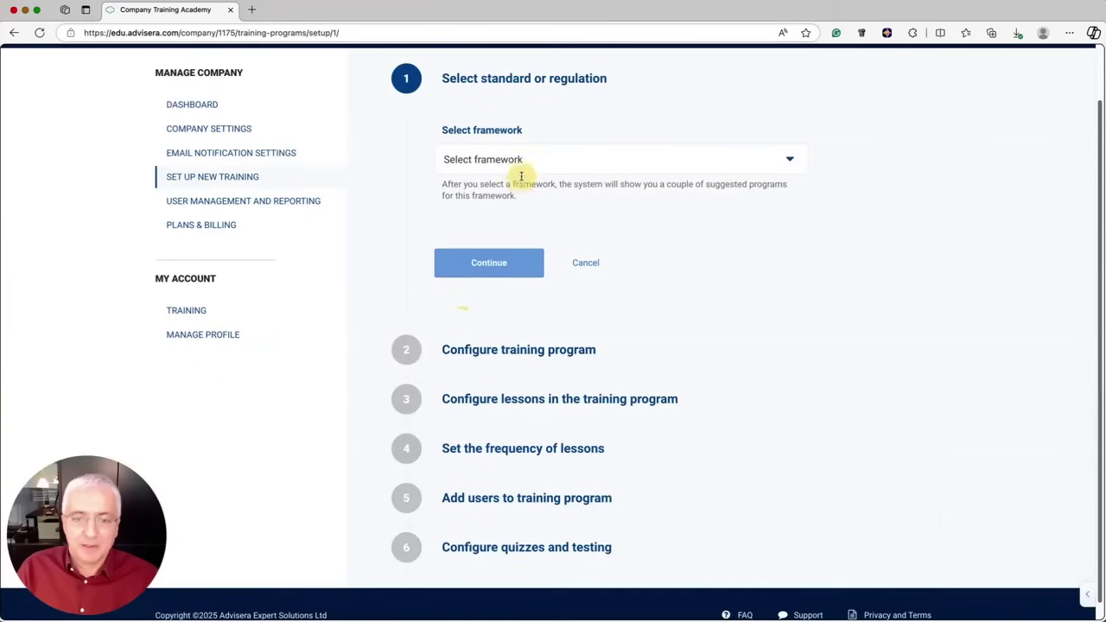
left_click(521, 162)
left_click(469, 220)
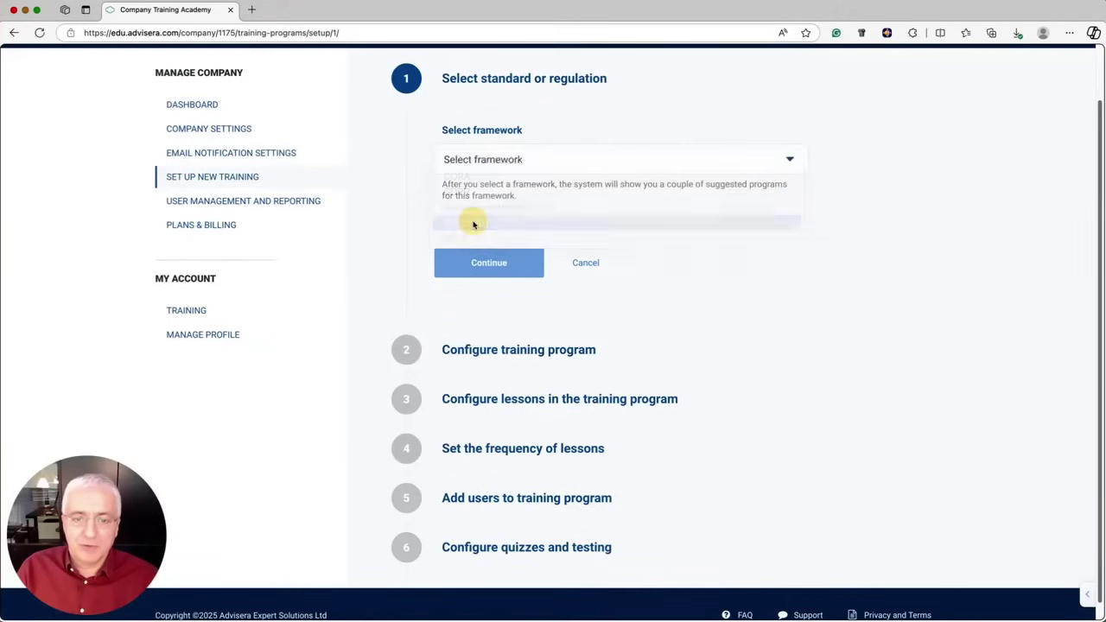
scroll(622, 268, "down", 1)
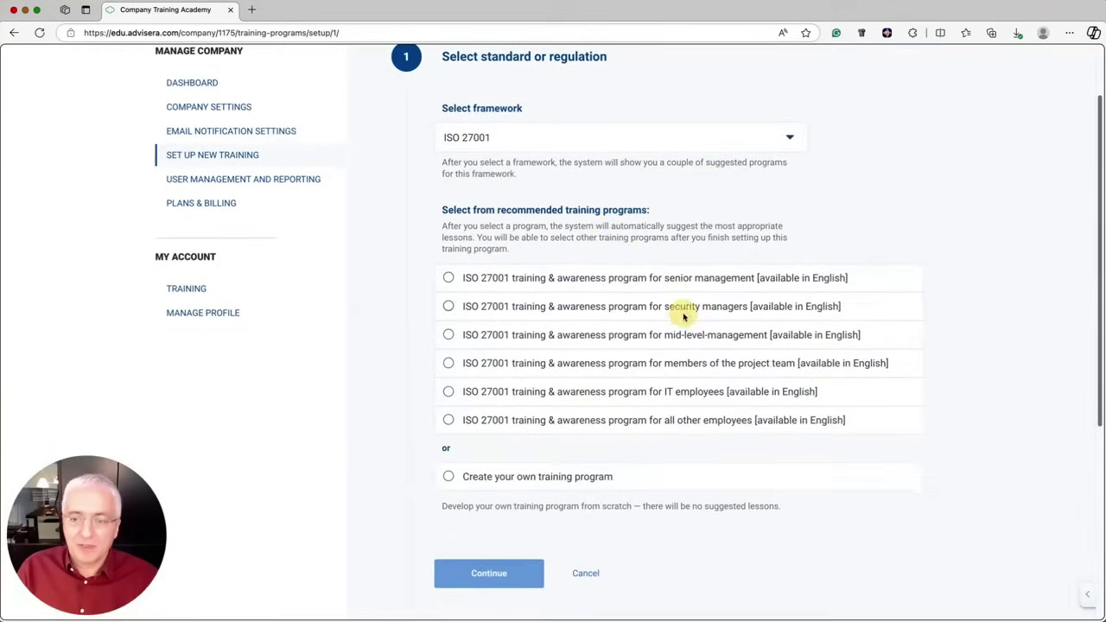
left_click(449, 335)
scroll(593, 333, "down", 5)
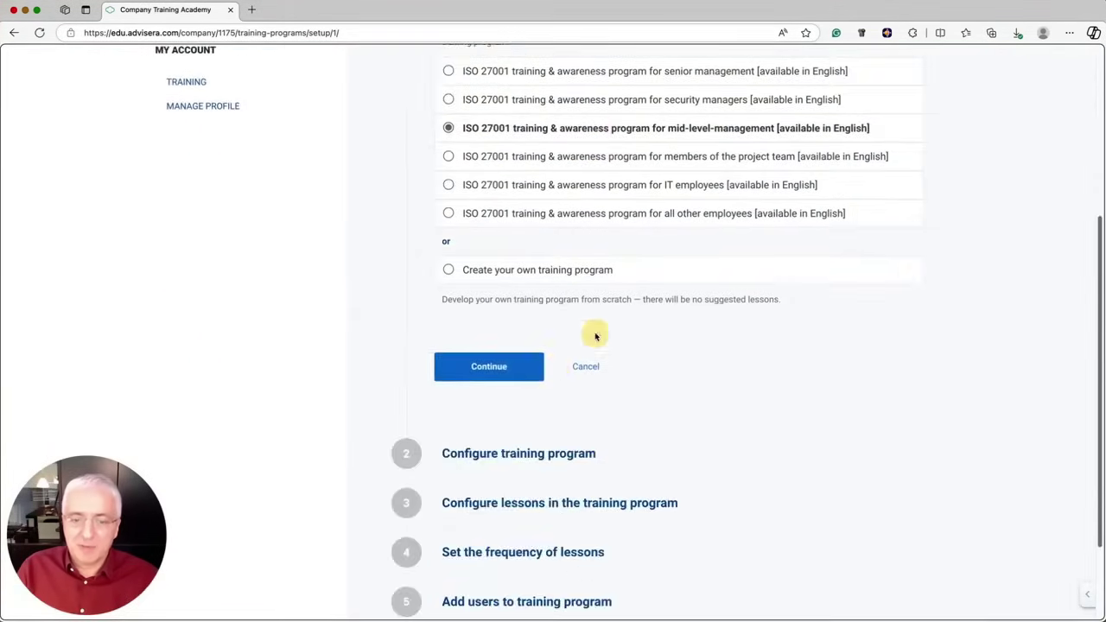
left_click(481, 370)
left_click(764, 159)
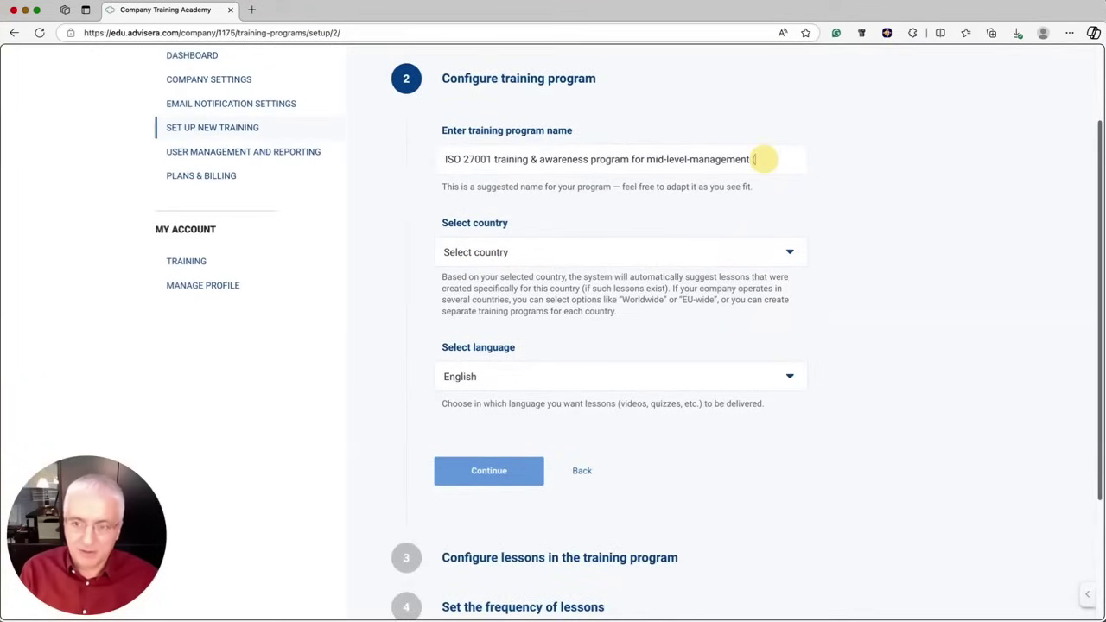
scroll(500, 454, "down", 1)
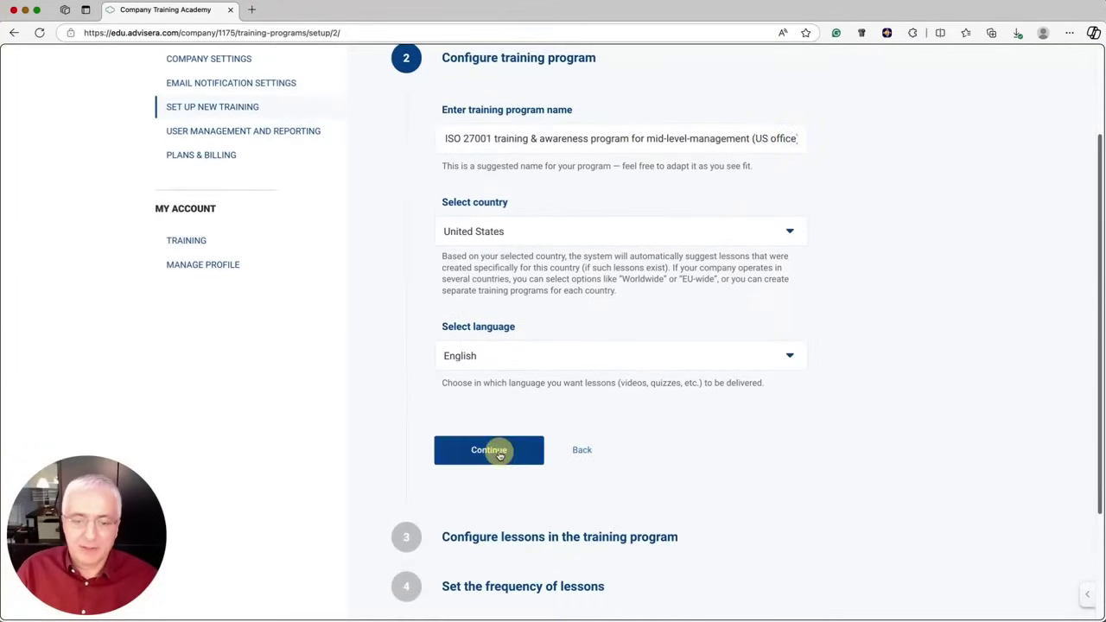
left_click(499, 455)
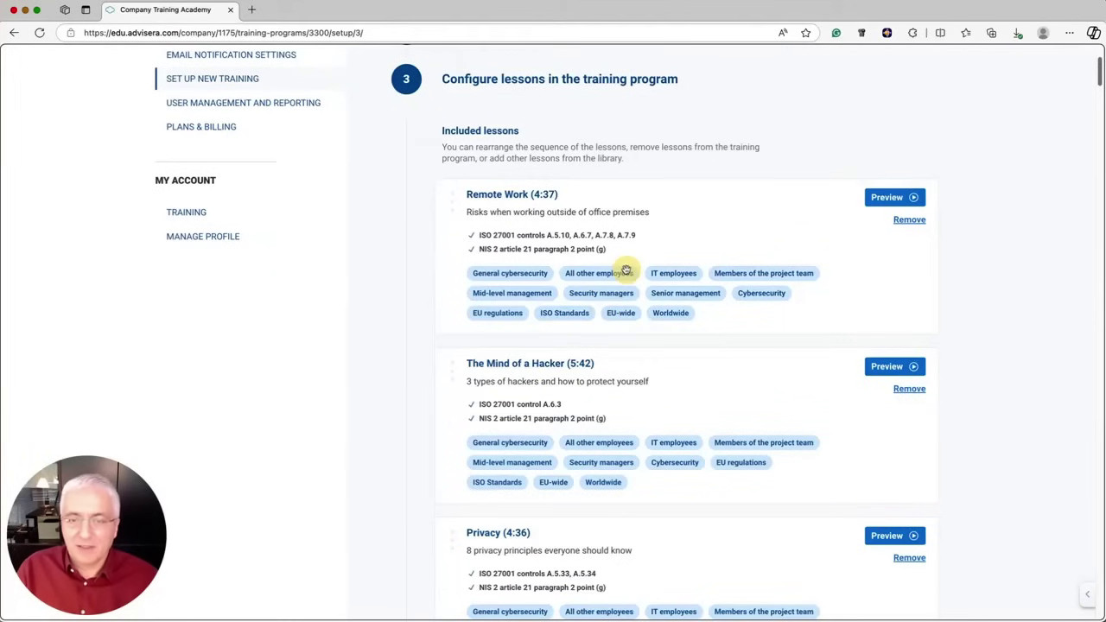
- Keep the suggested lessons, require videos, quizzes and test questions, and activate the program
scroll(625, 268, "down", 3)
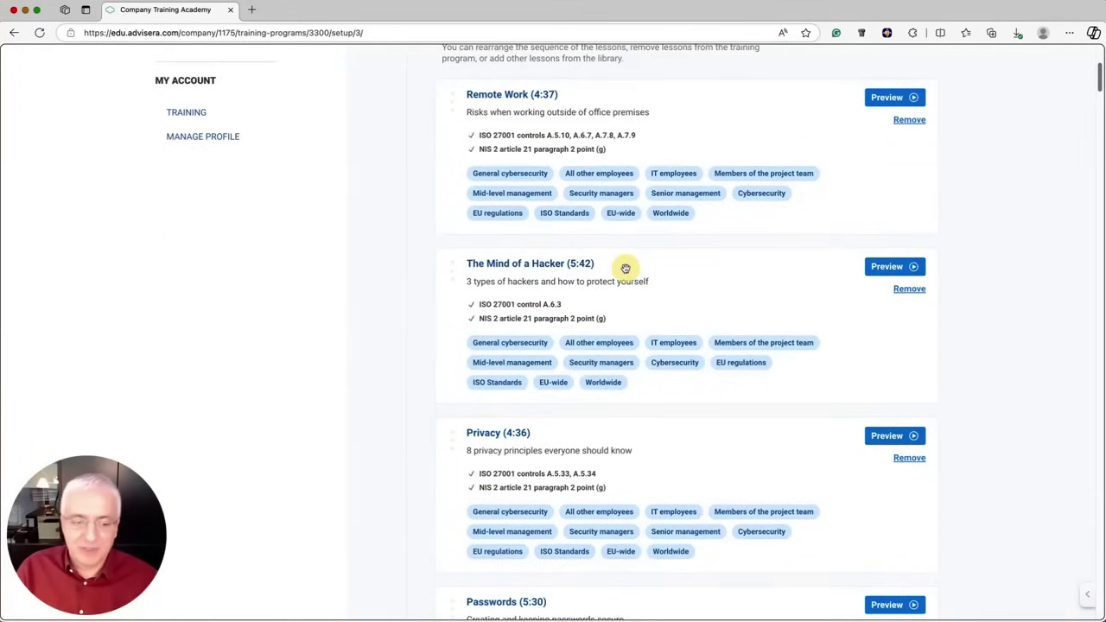
scroll(624, 268, "down", 20)
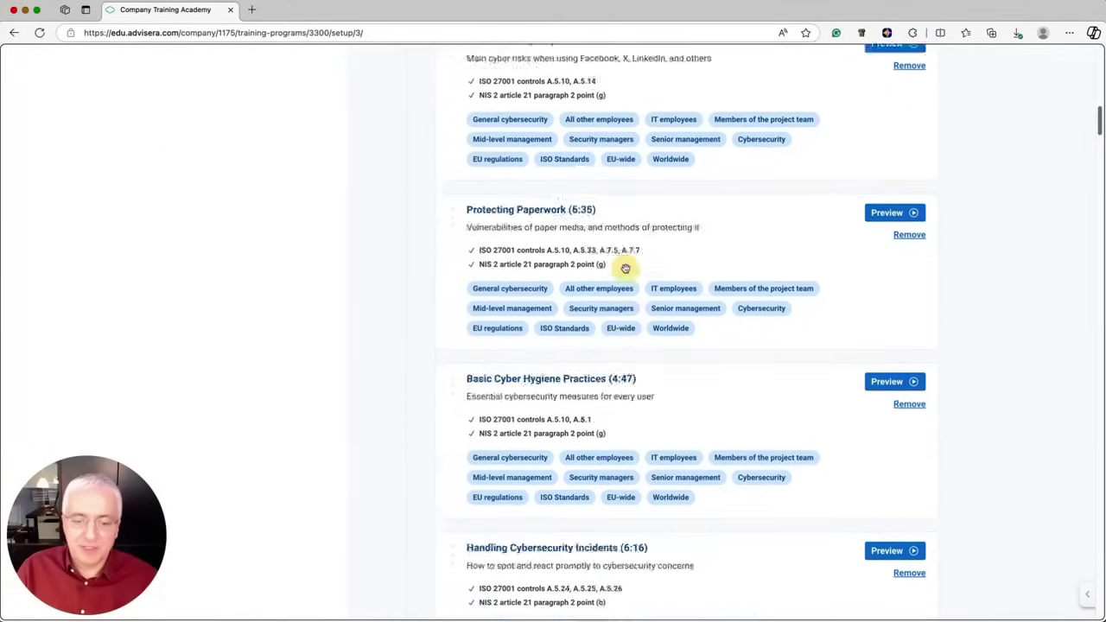
scroll(625, 268, "down", 20)
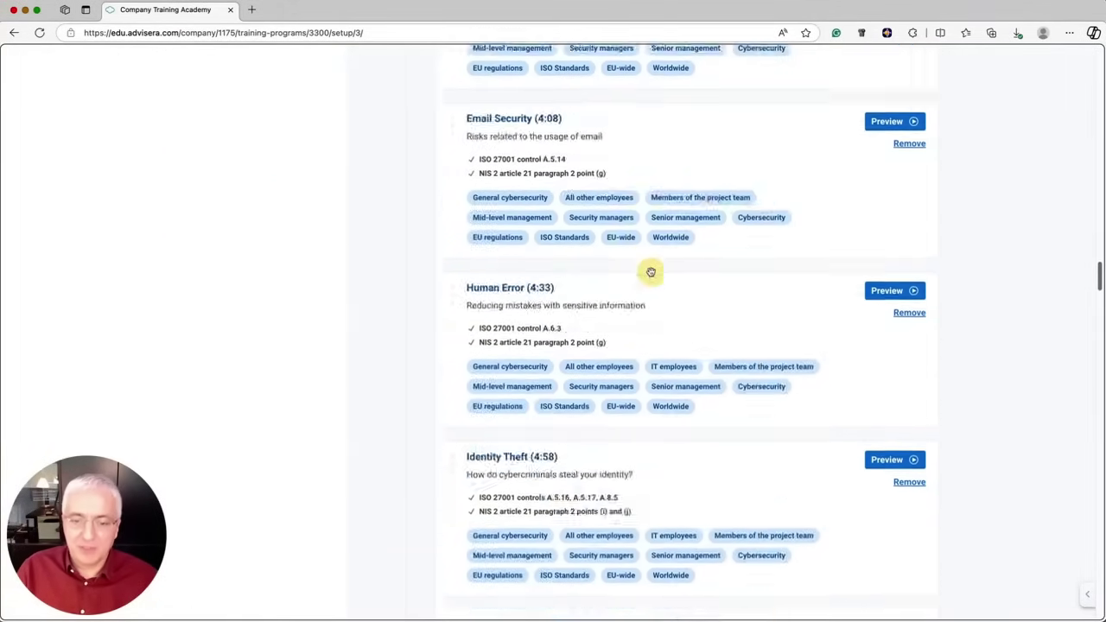
scroll(651, 273, "down", 20)
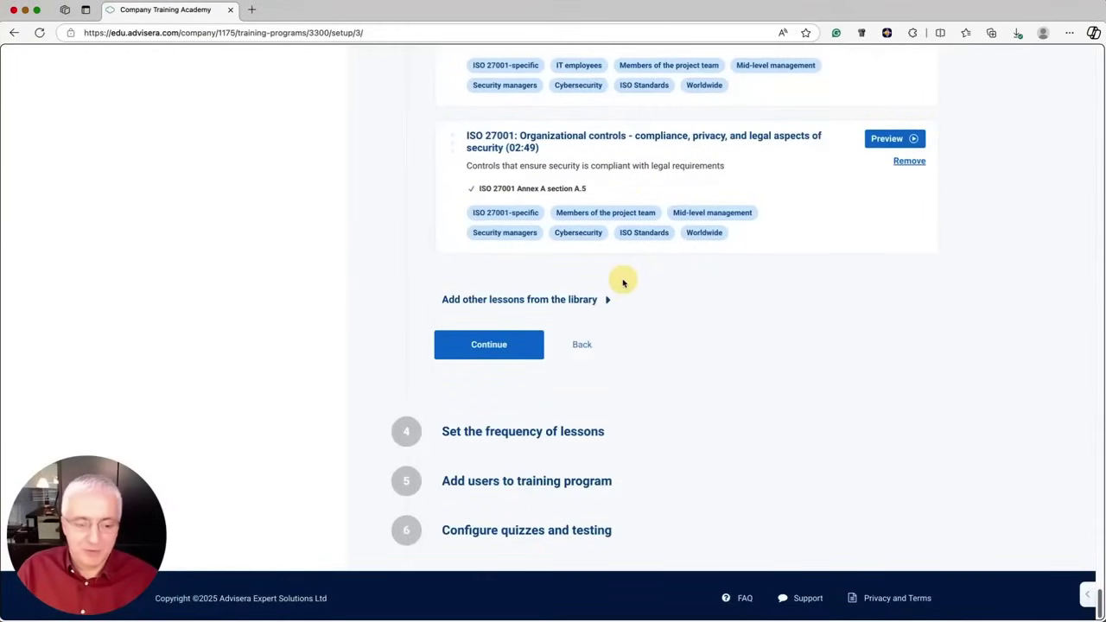
left_click(484, 344)
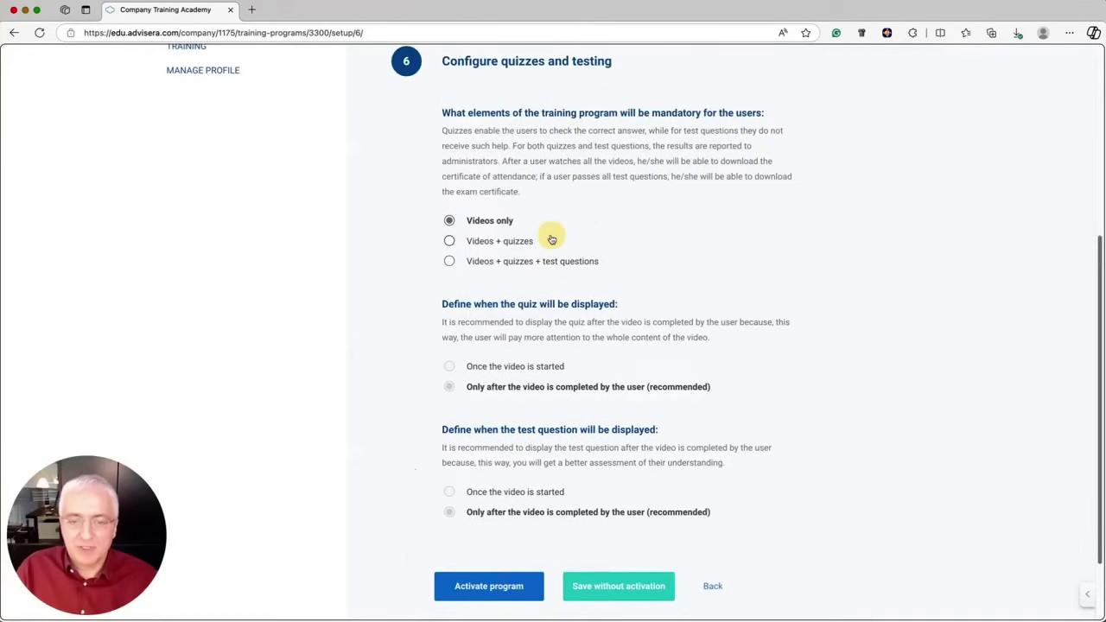
left_click(448, 261)
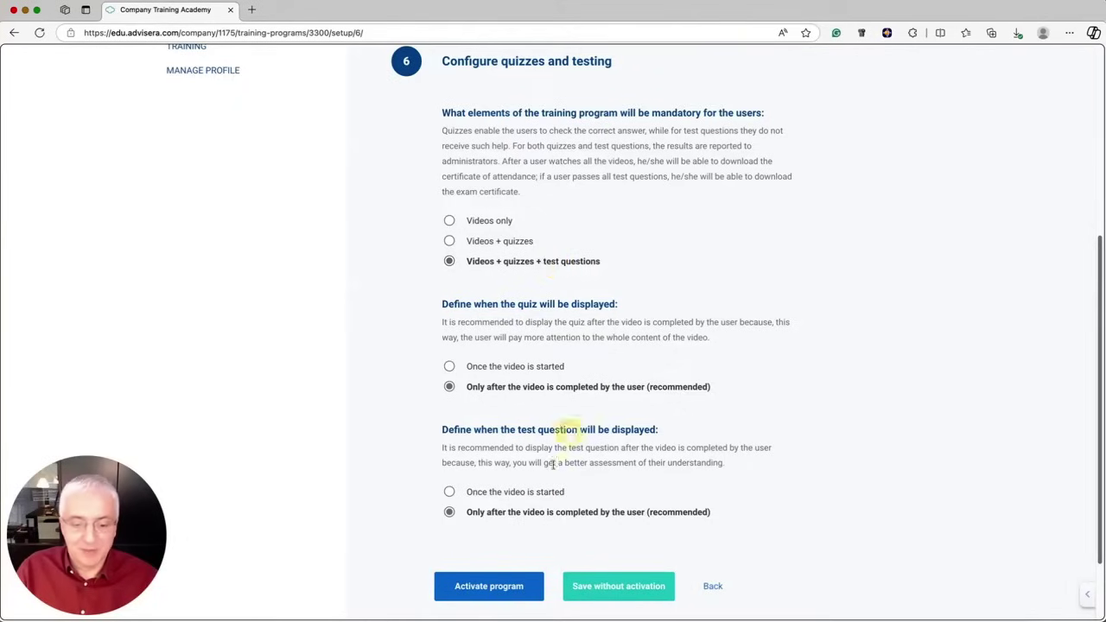
left_click(490, 589)
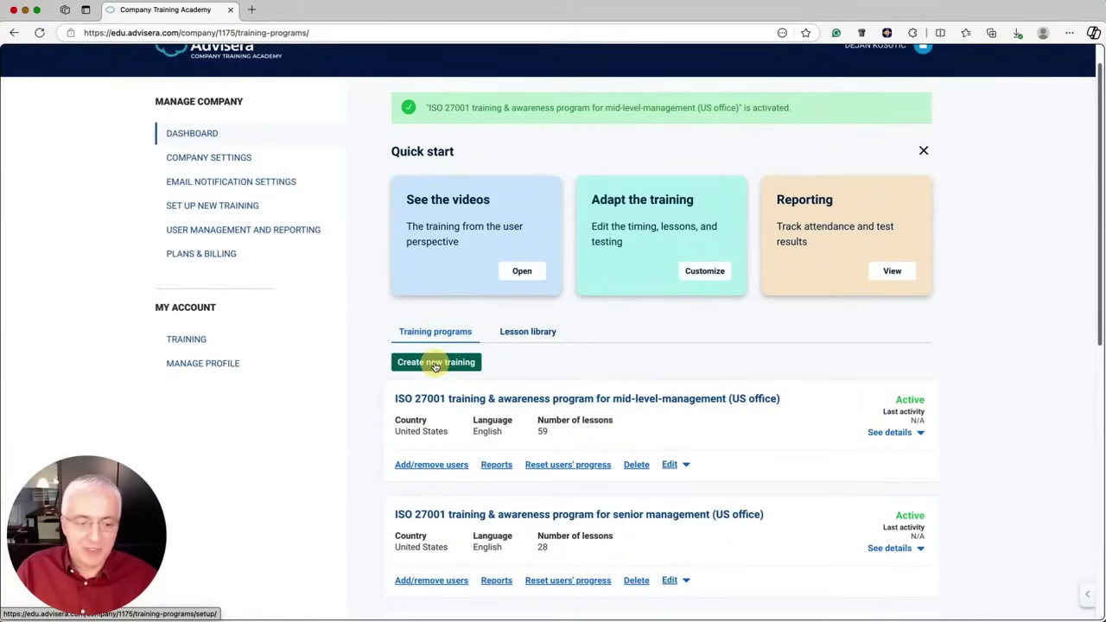
- Start a new General cybersecurity training using the IT employees security awareness program
left_click(435, 363)
scroll(434, 363, "down", 2)
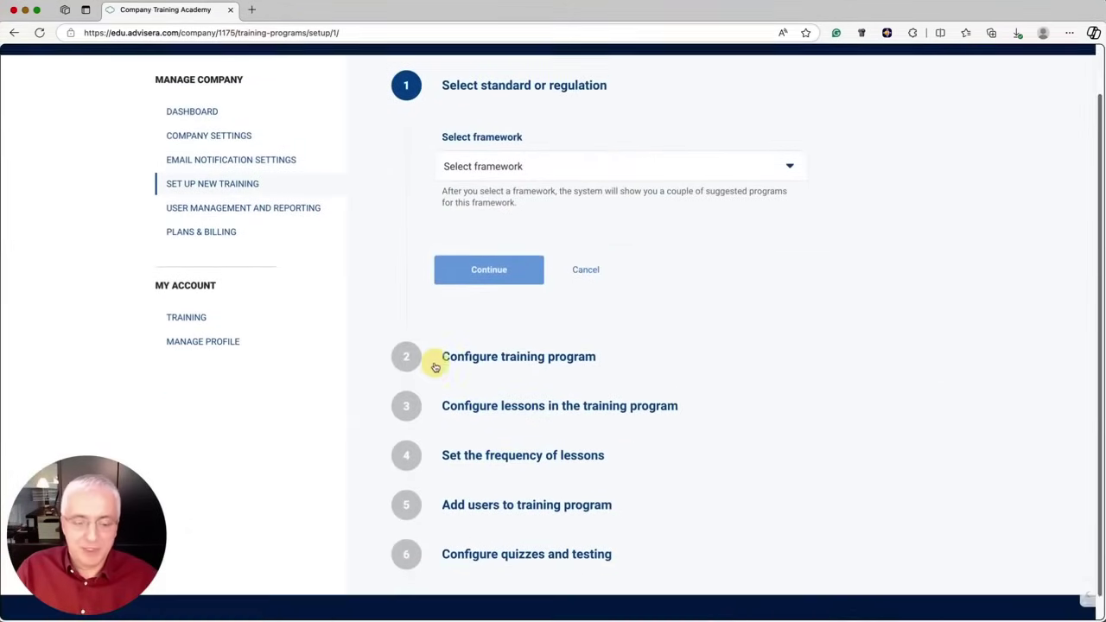
scroll(578, 305, "up", 2)
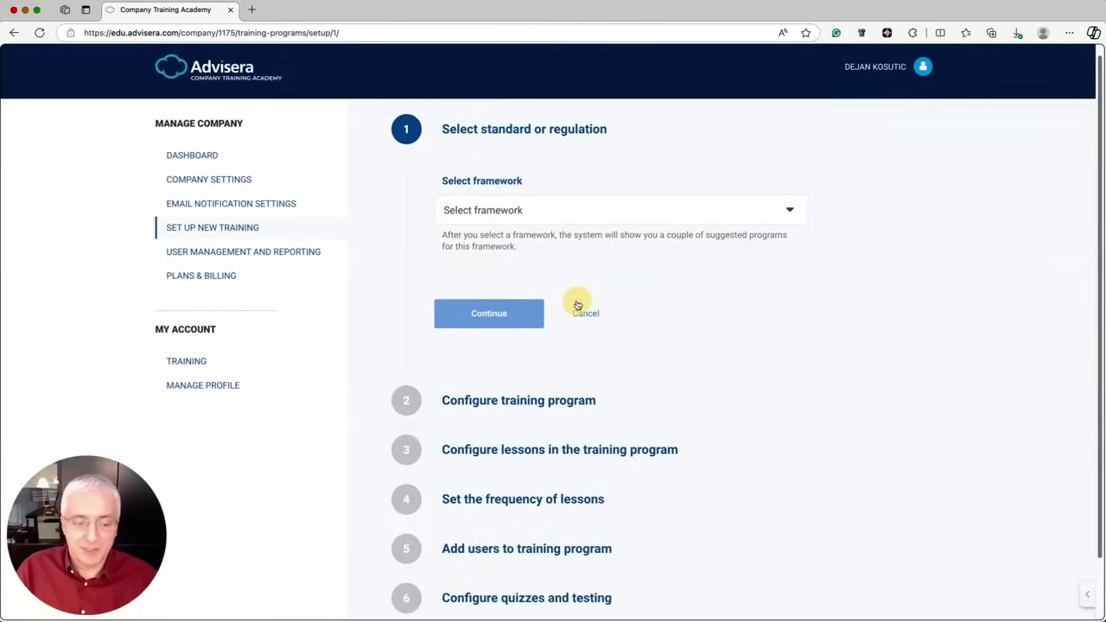
left_click(531, 211)
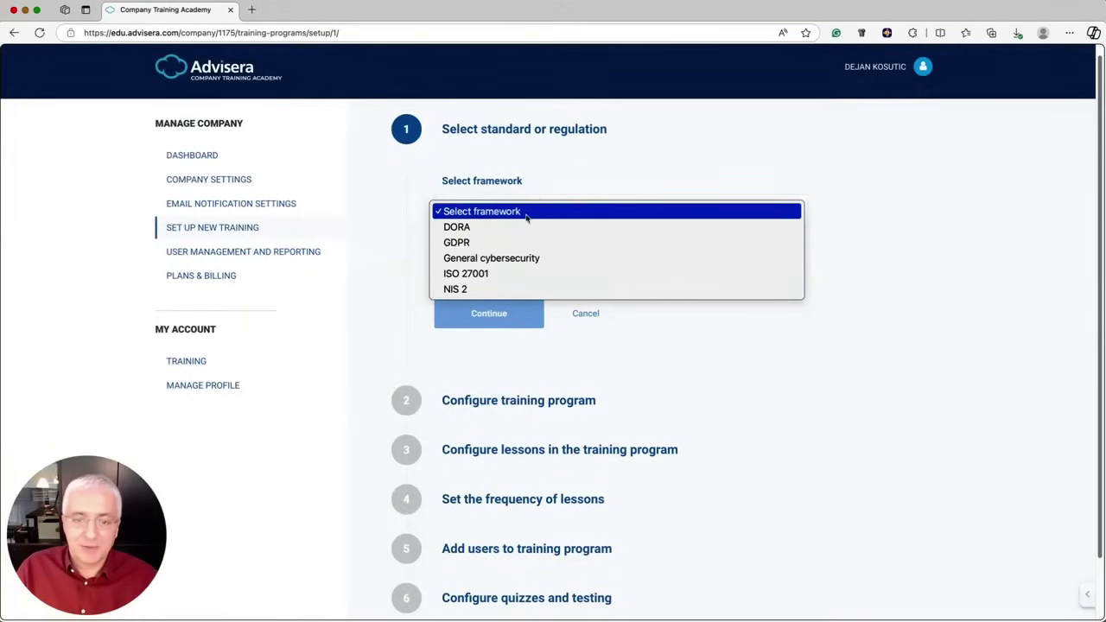
left_click(485, 258)
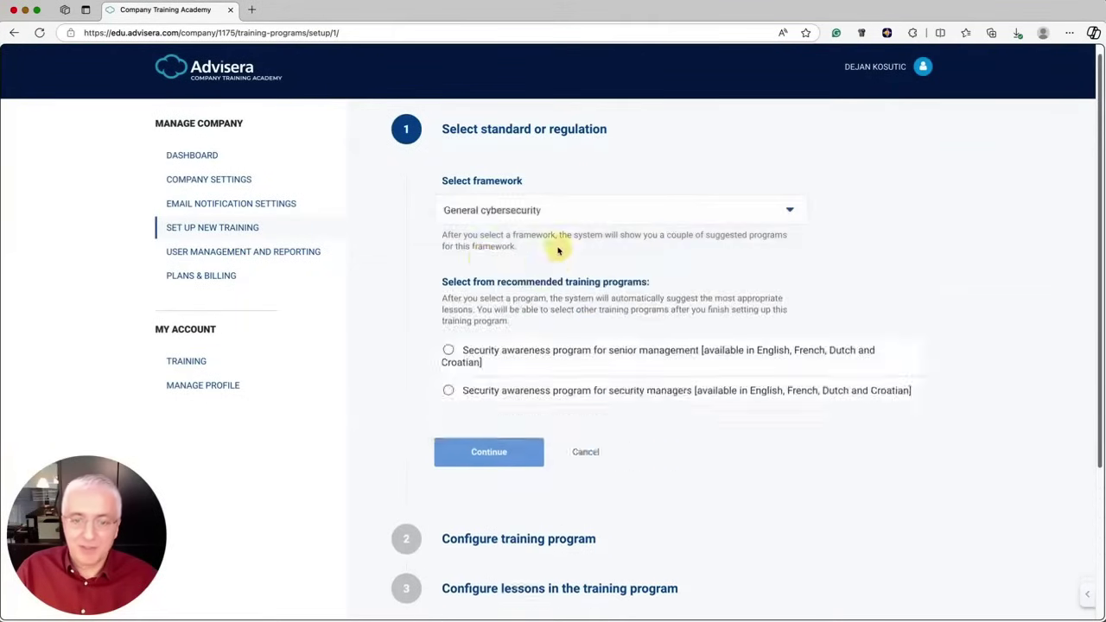
scroll(619, 247, "down", 4)
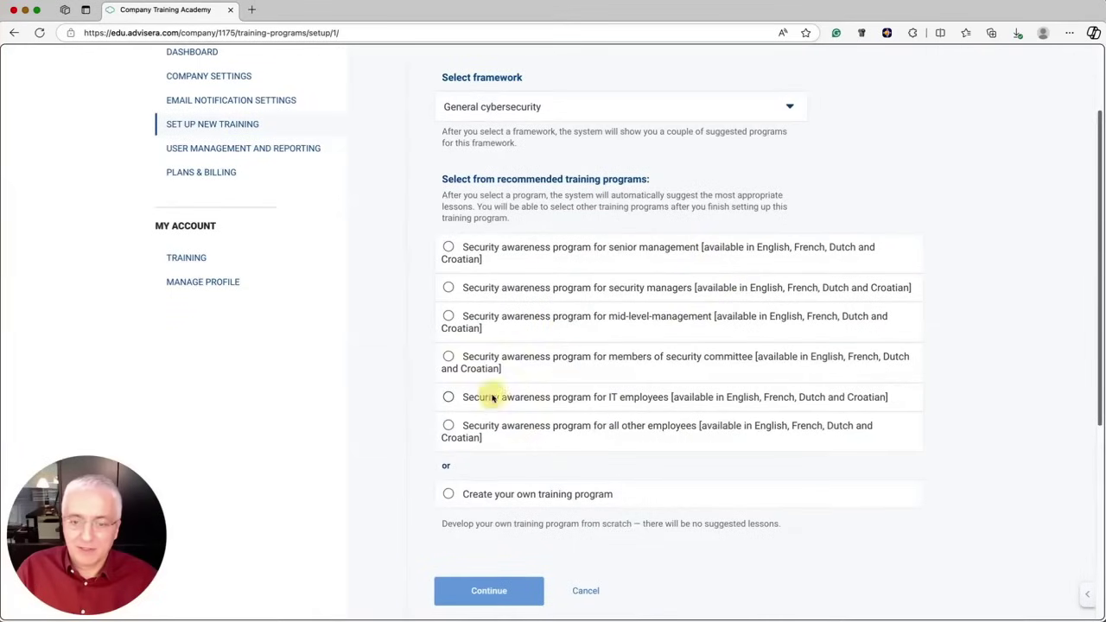
left_click(460, 399)
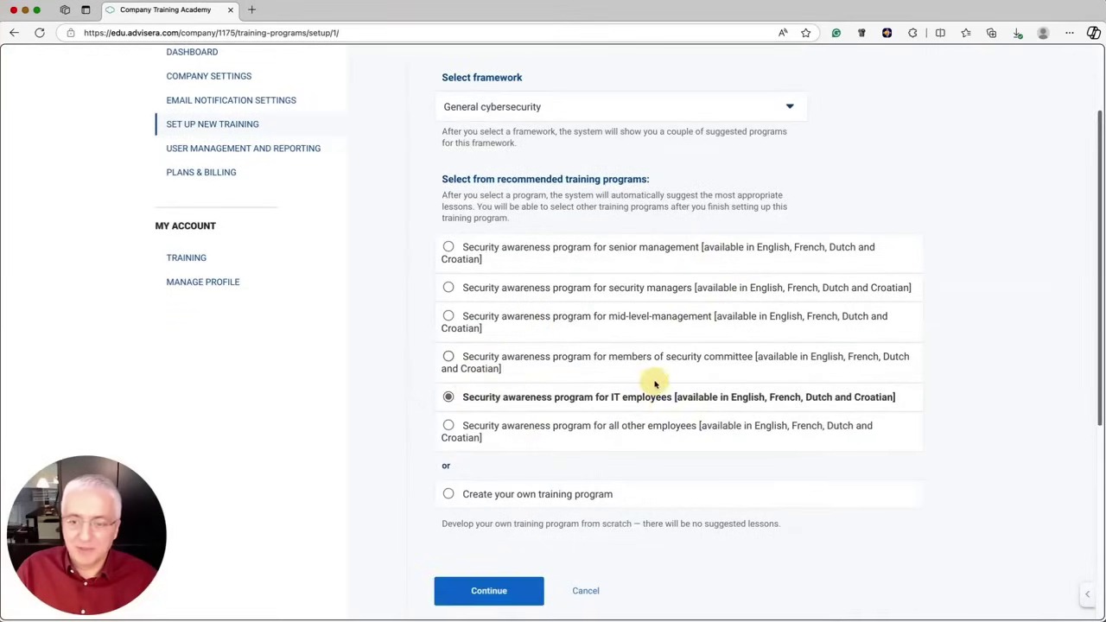
left_click(489, 590)
- Keep the suggested lessons and schedule one lesson per week on Tuesdays
scroll(486, 353, "down", 3)
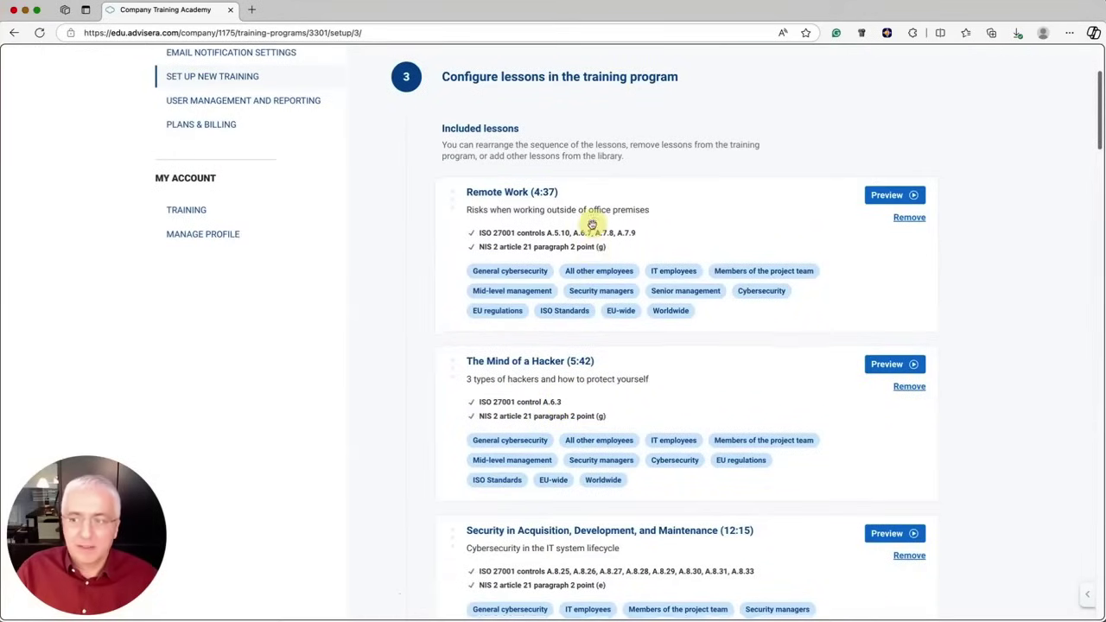
scroll(592, 225, "down", 3)
scroll(592, 225, "down", 1)
scroll(592, 224, "down", 20)
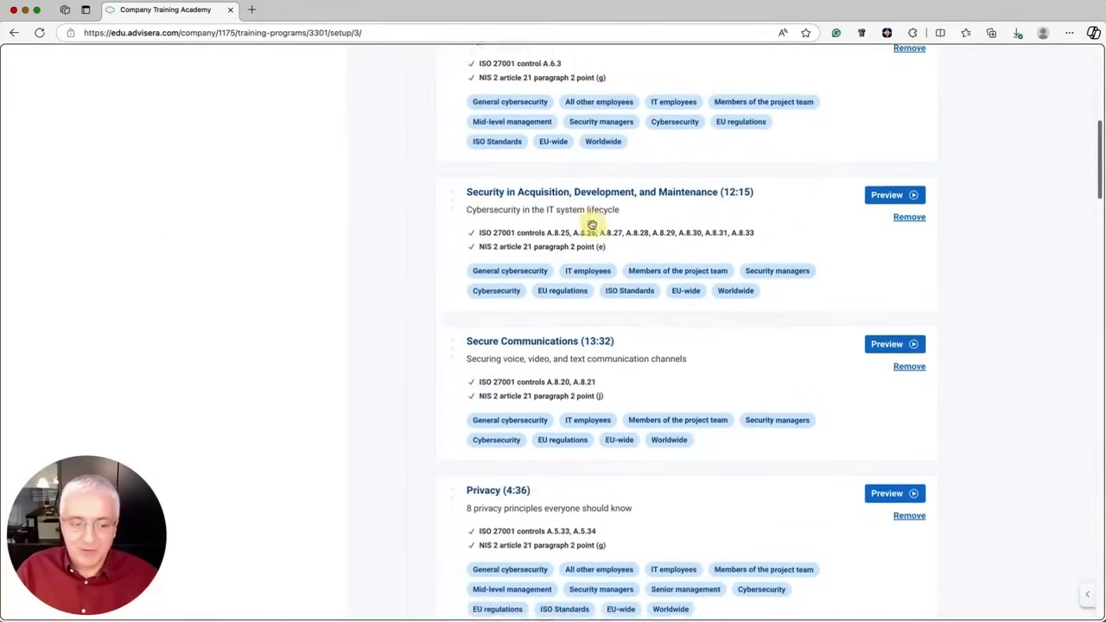
scroll(591, 224, "down", 10)
scroll(591, 224, "down", 10)
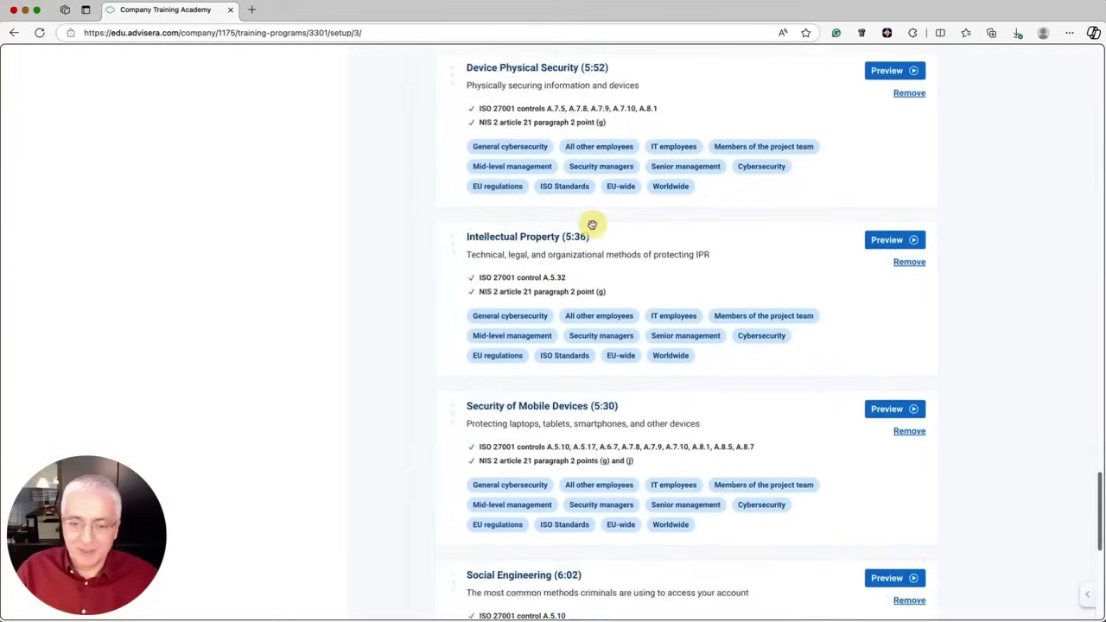
left_click(489, 343)
left_click(646, 141)
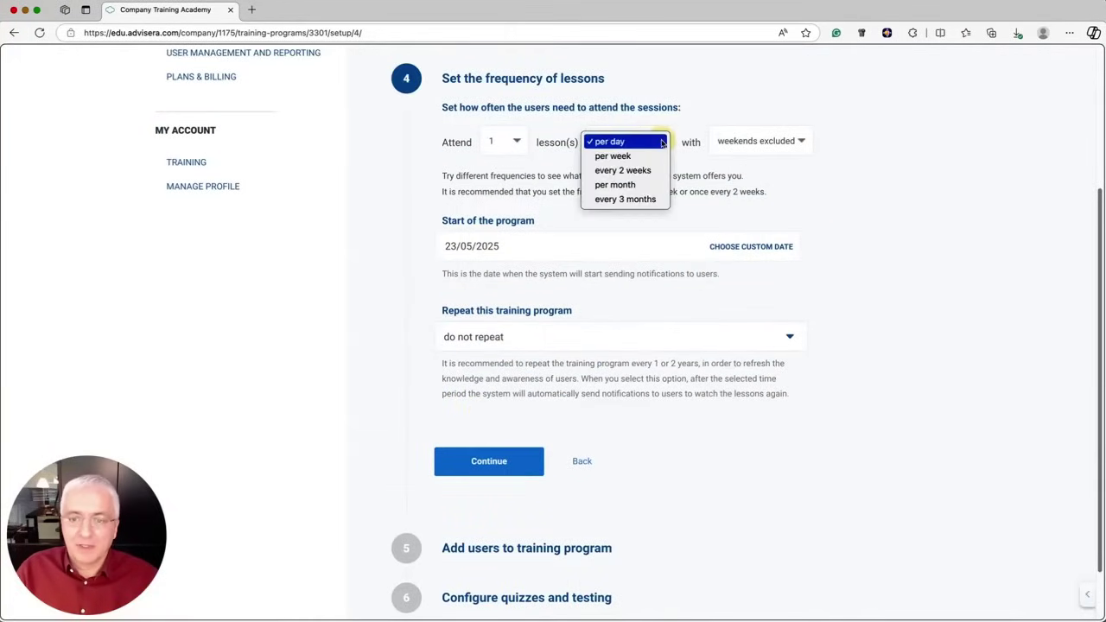
left_click(612, 156)
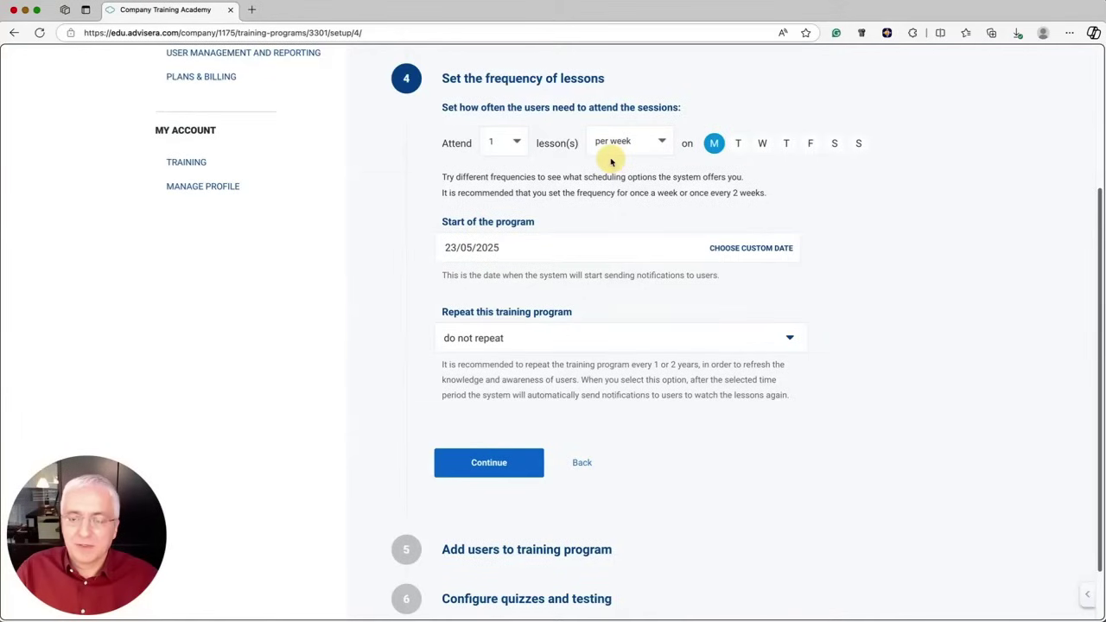
left_click(739, 145)
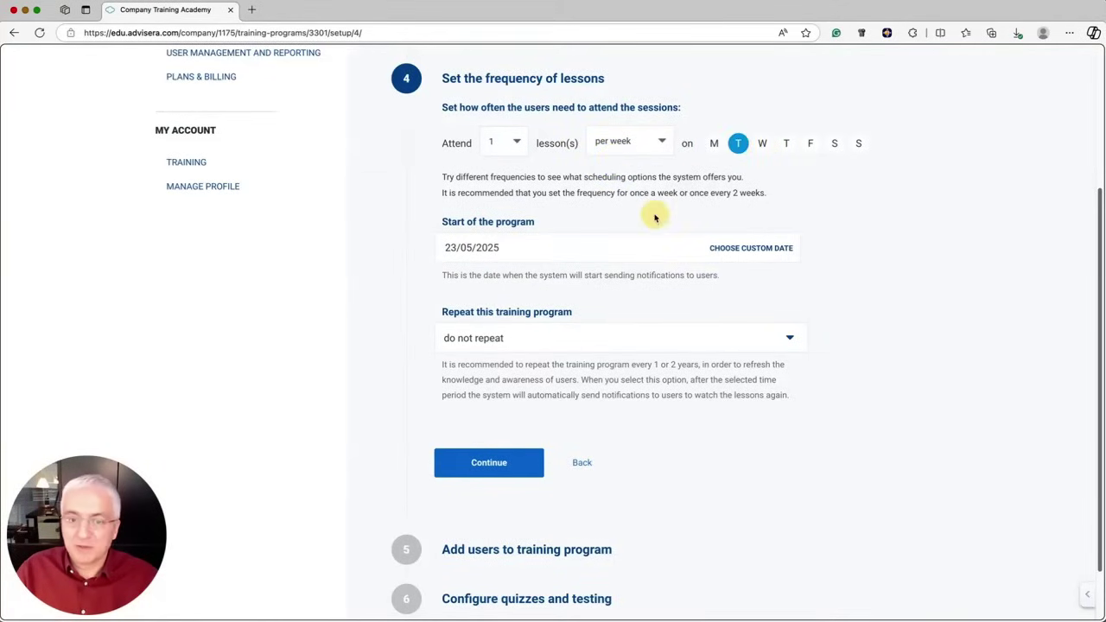
left_click(490, 395)
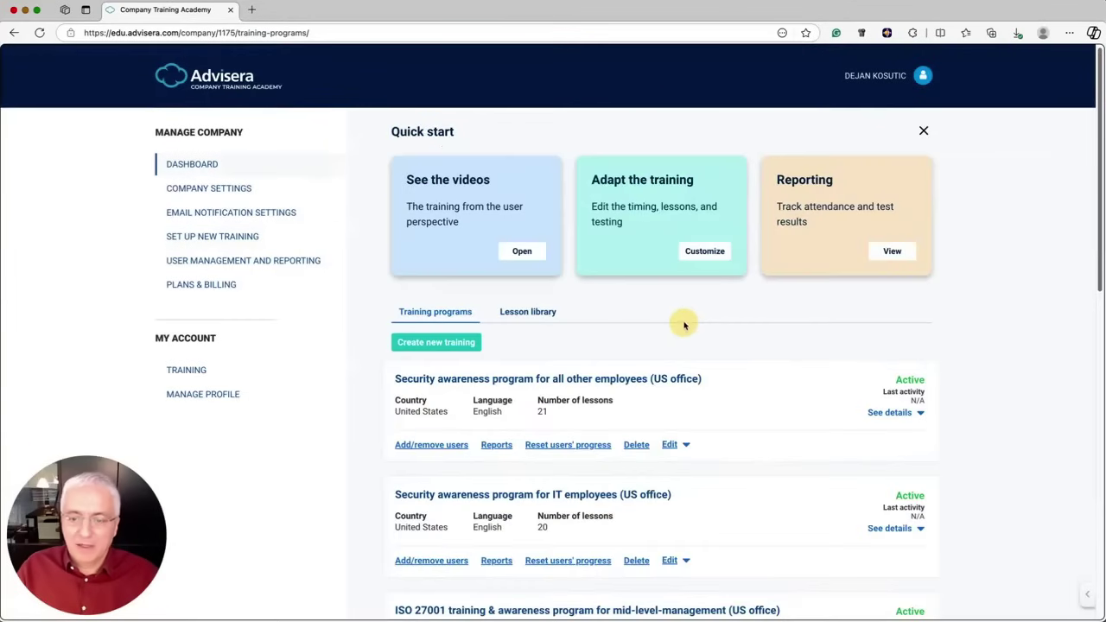
- Check the IT employees program in the Training programs list and begin another new training
scroll(686, 325, "down", 5)
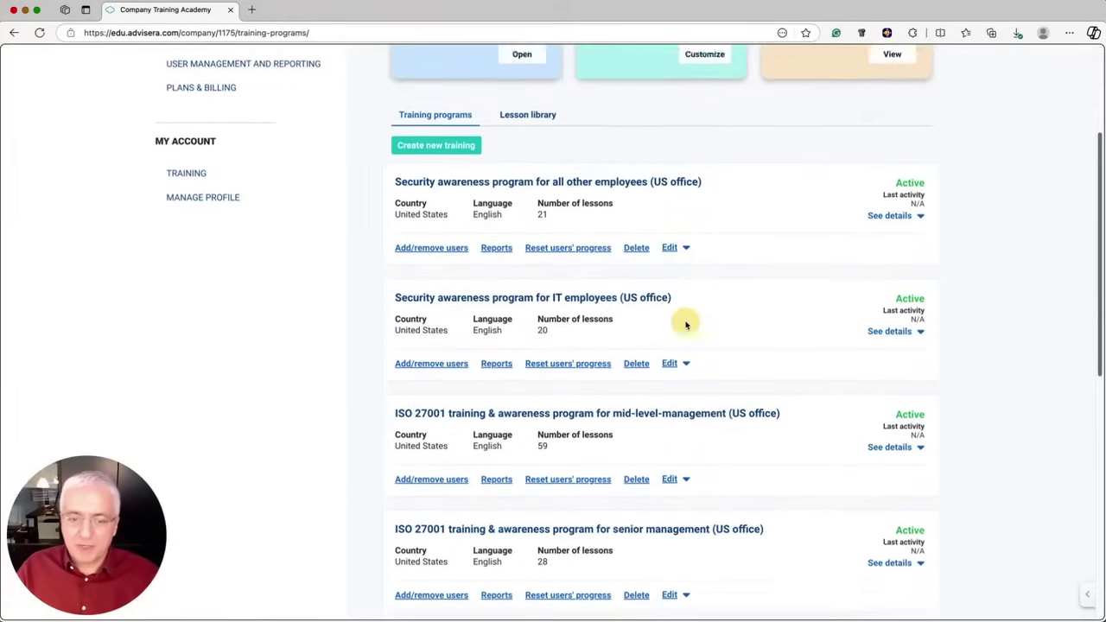
scroll(630, 289, "up", 5)
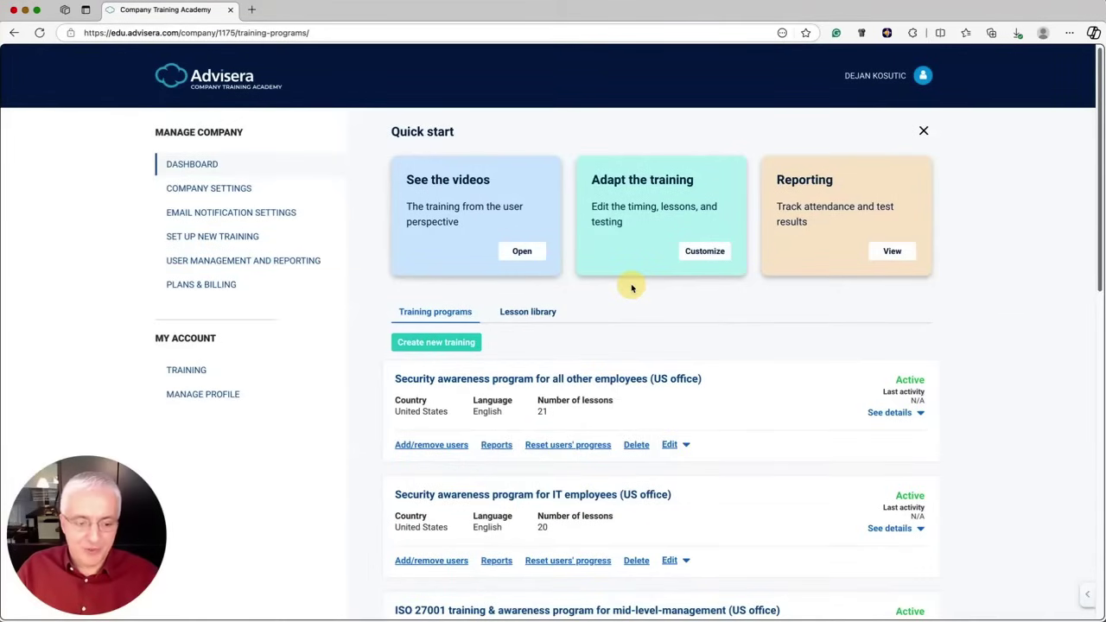
left_click(429, 346)
- Choose the NIS 2 framework with its senior management program
scroll(484, 259, "down", 1)
left_click(541, 162)
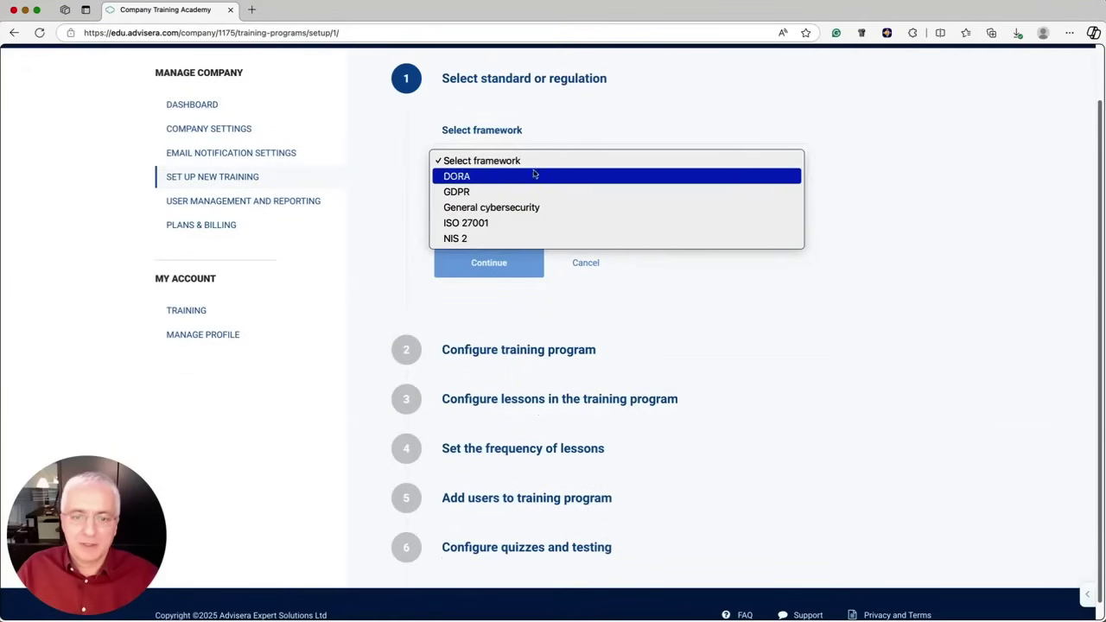
left_click(468, 239)
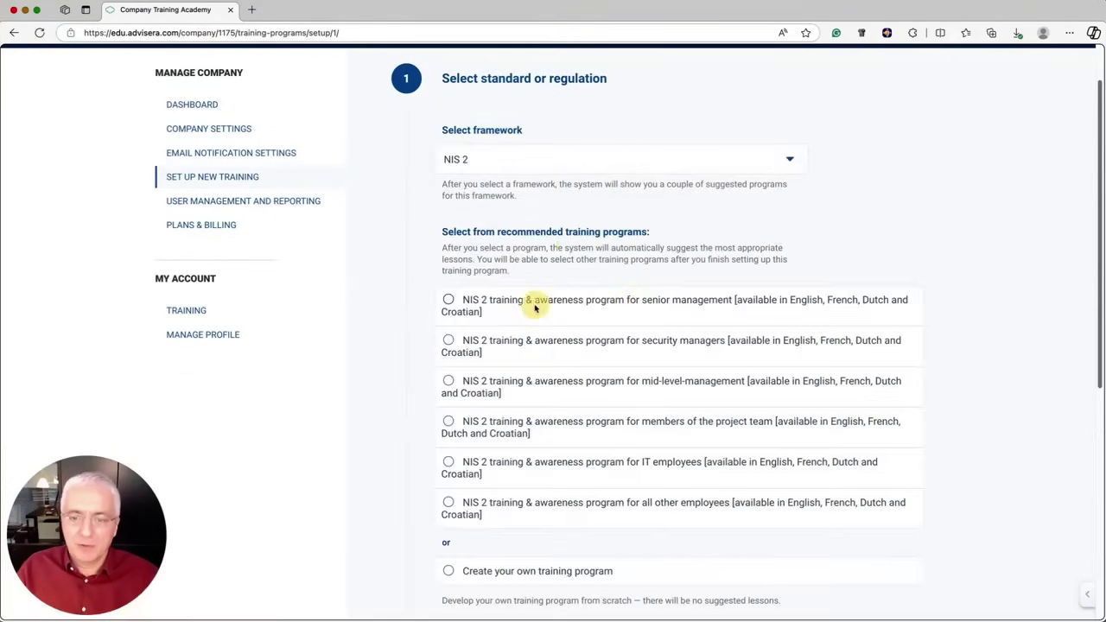
left_click(449, 301)
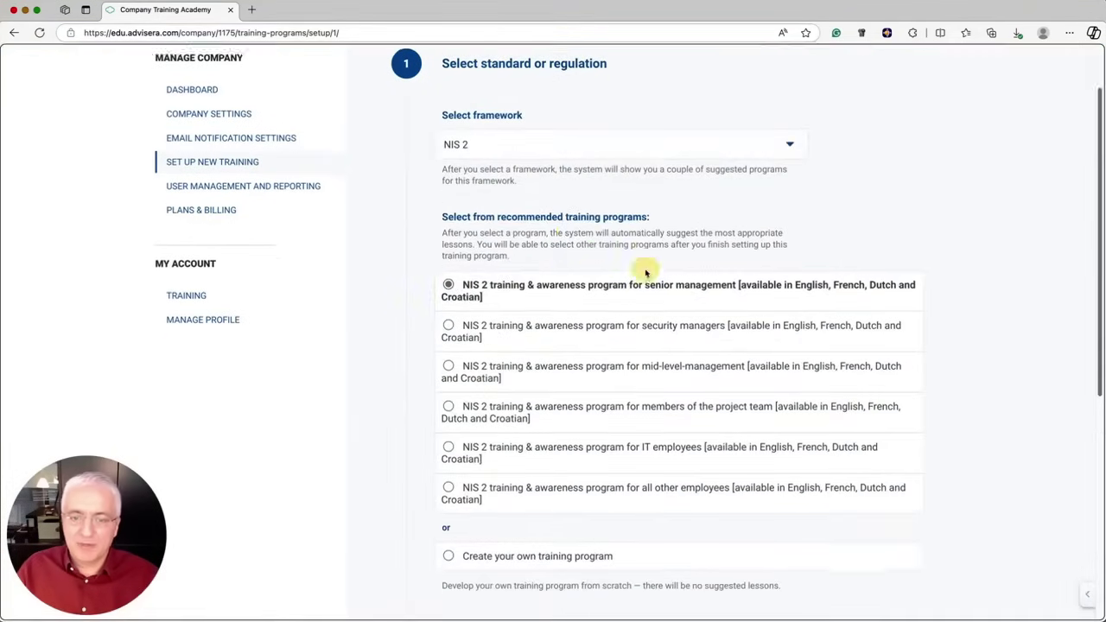
- Set country to France and language to Français, then review the suggested French lessons
left_click(536, 253)
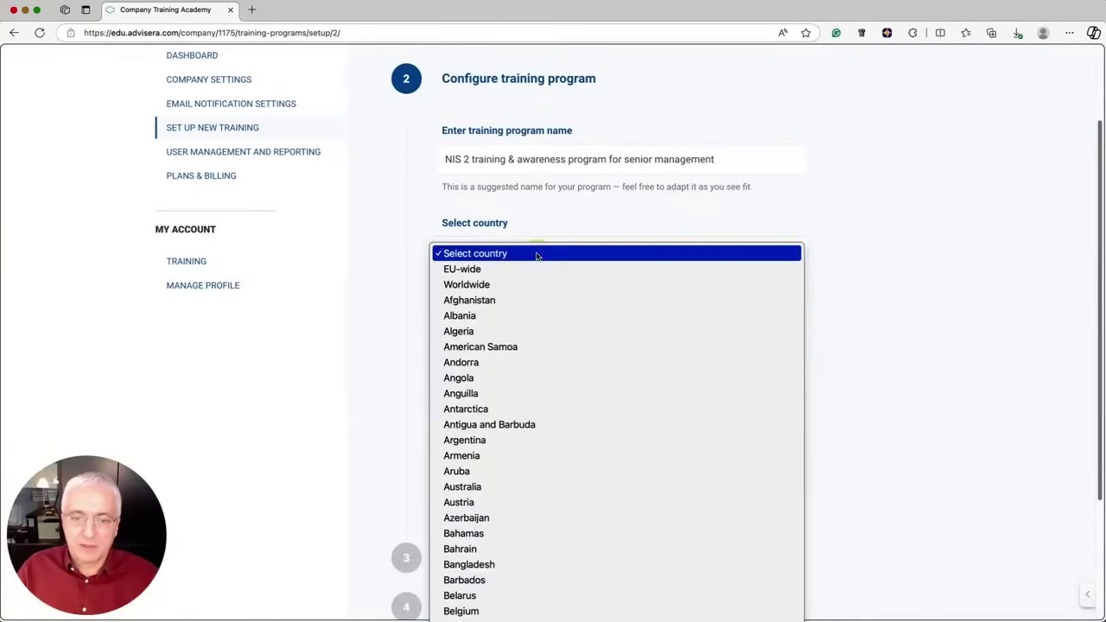
left_click(513, 380)
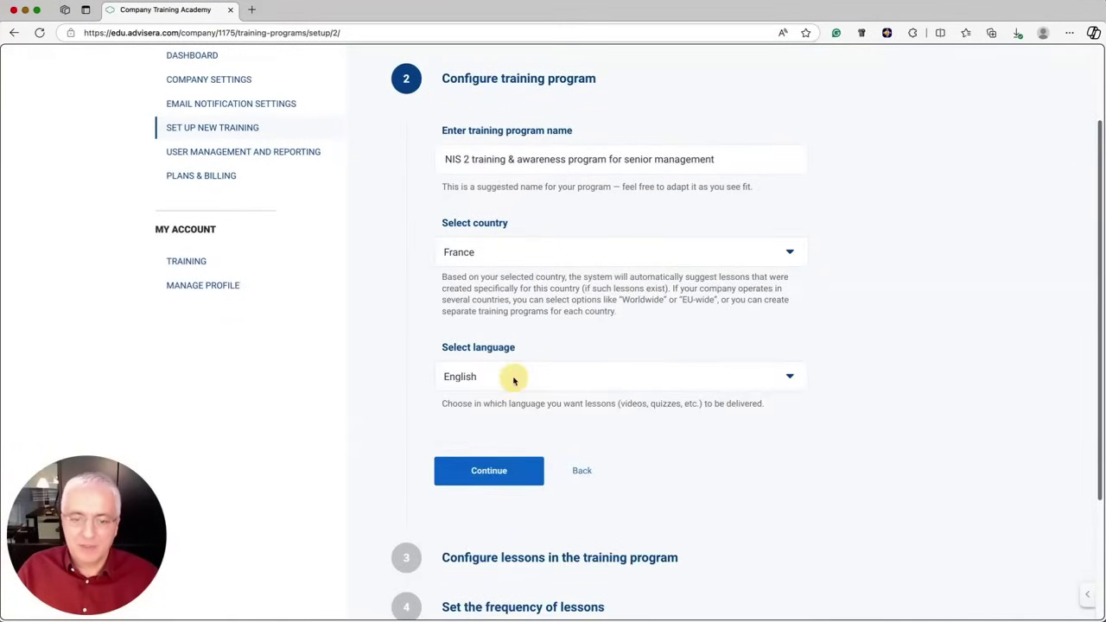
left_click(513, 381)
left_click(486, 394)
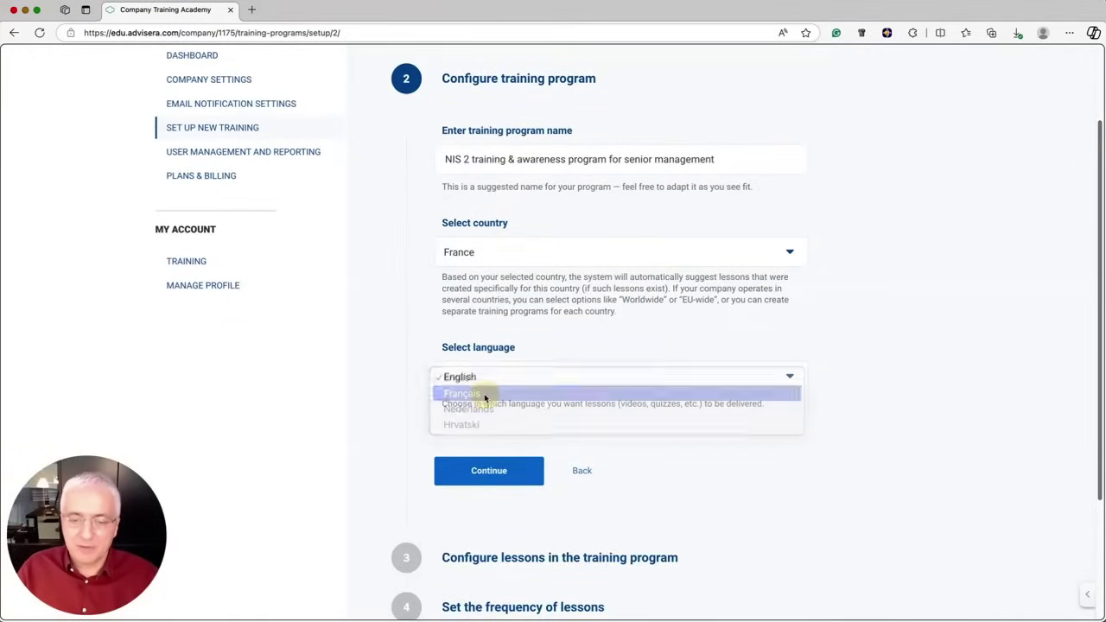
left_click(484, 472)
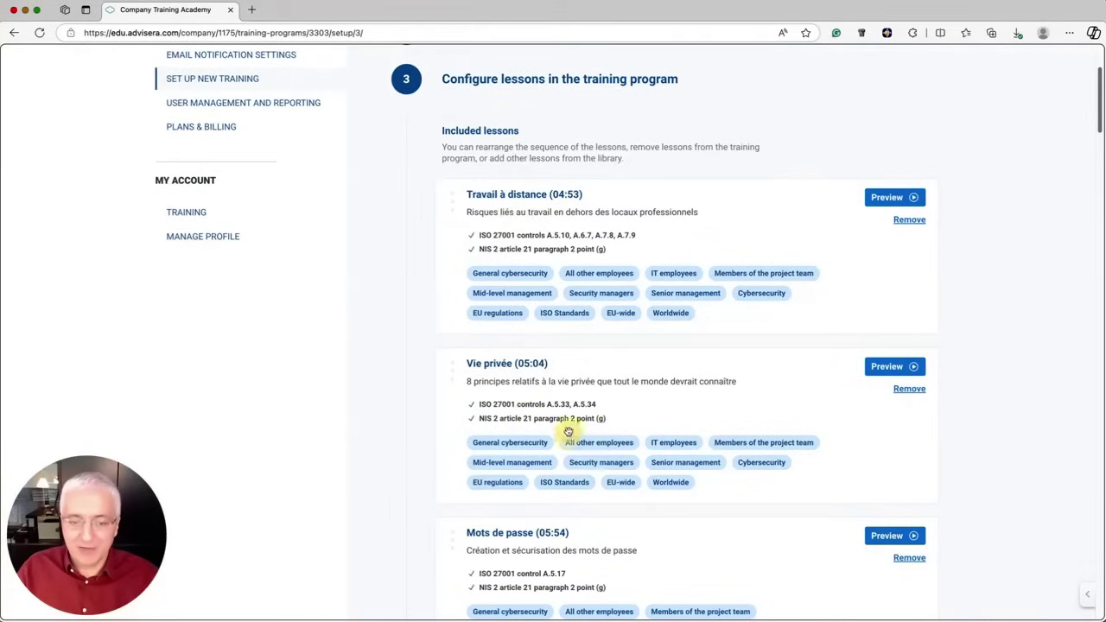
scroll(620, 378, "down", 15)
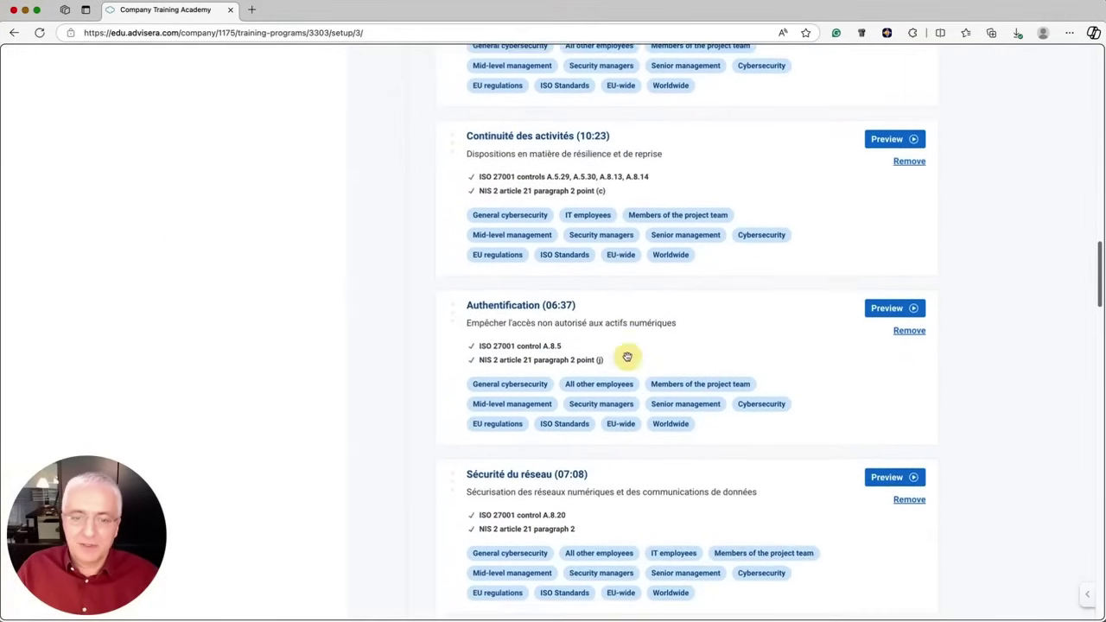
scroll(628, 246, "down", 10)
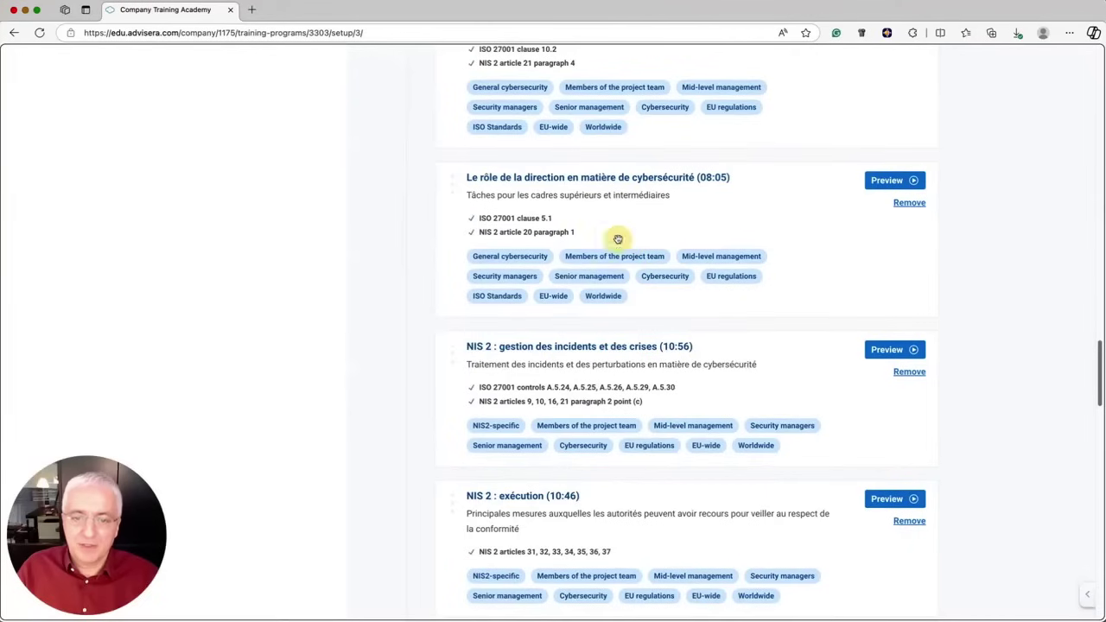
scroll(629, 237, "down", 2)
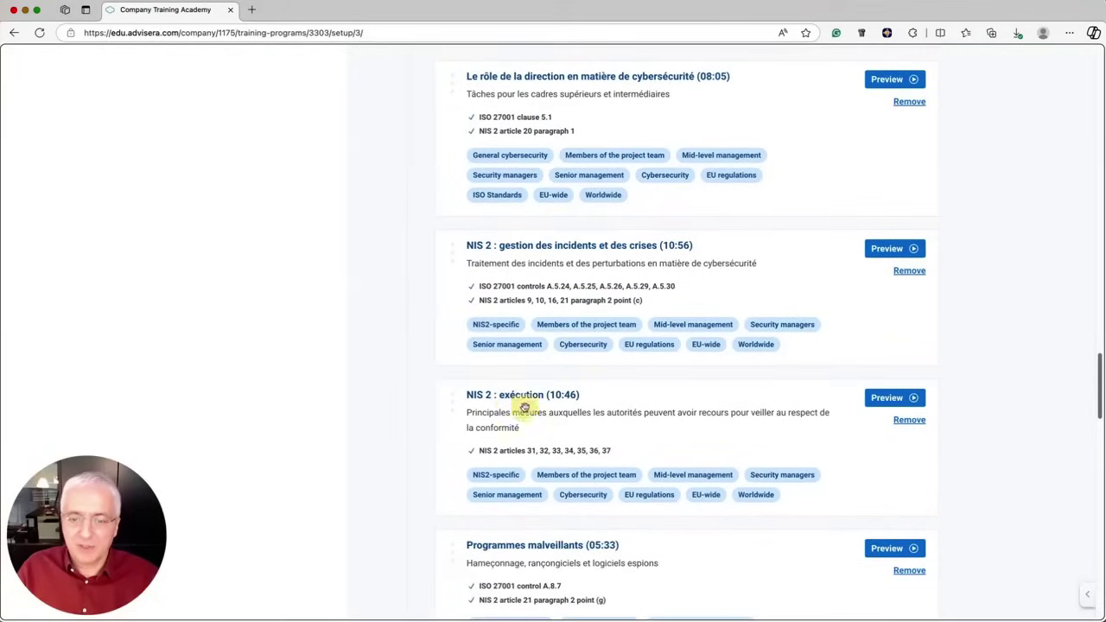
scroll(567, 296, "down", 20)
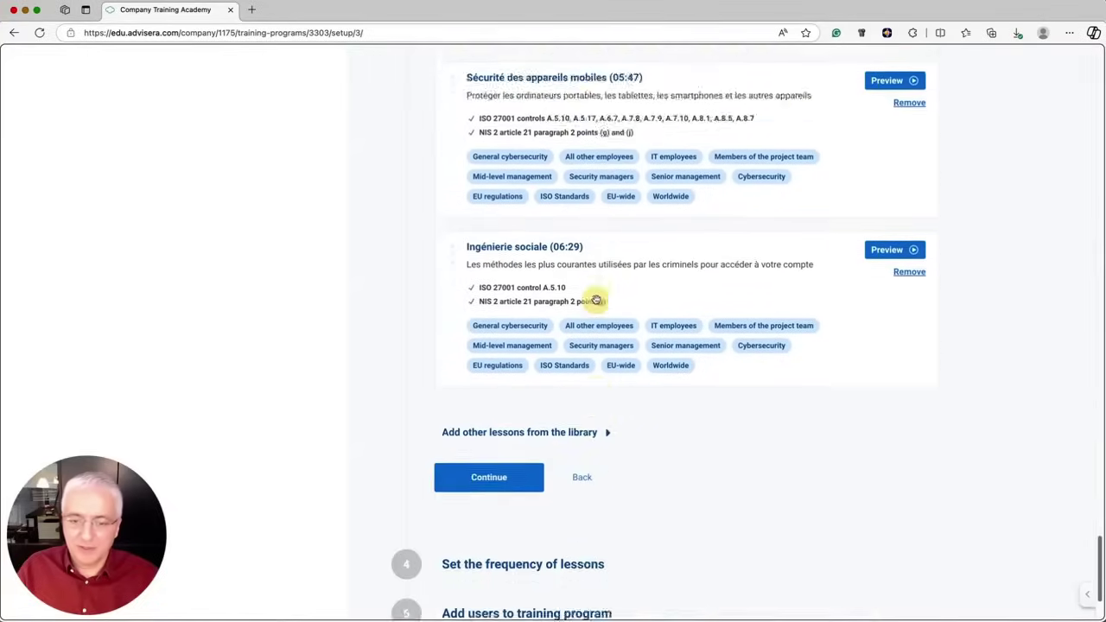
scroll(597, 299, "down", 3)
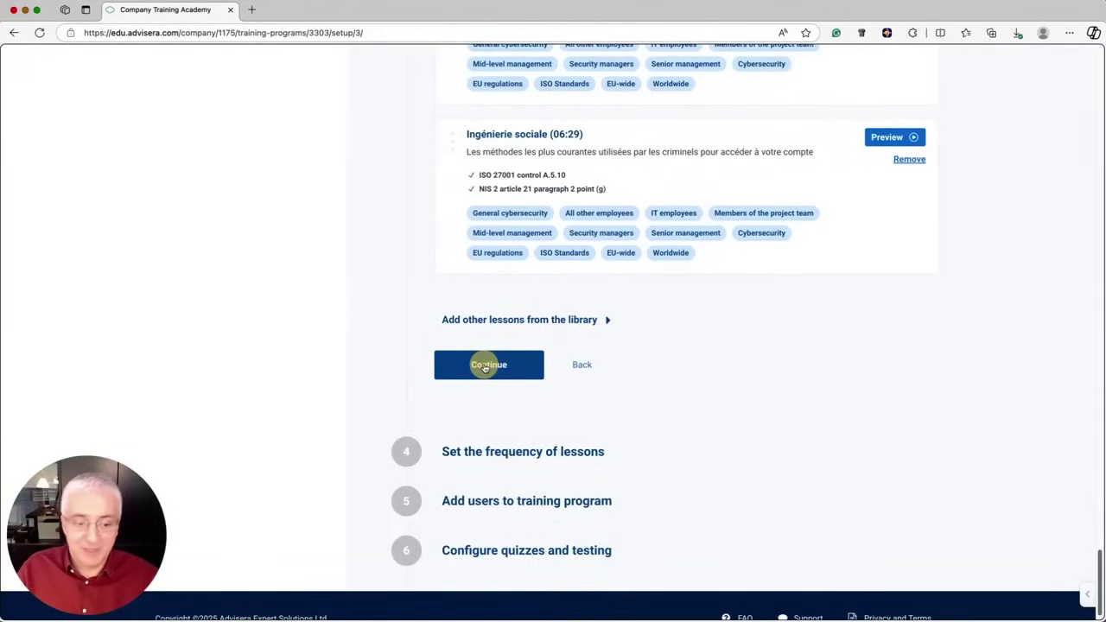
- Accept the French lesson list to finish that program, then start a new training program
left_click(488, 365)
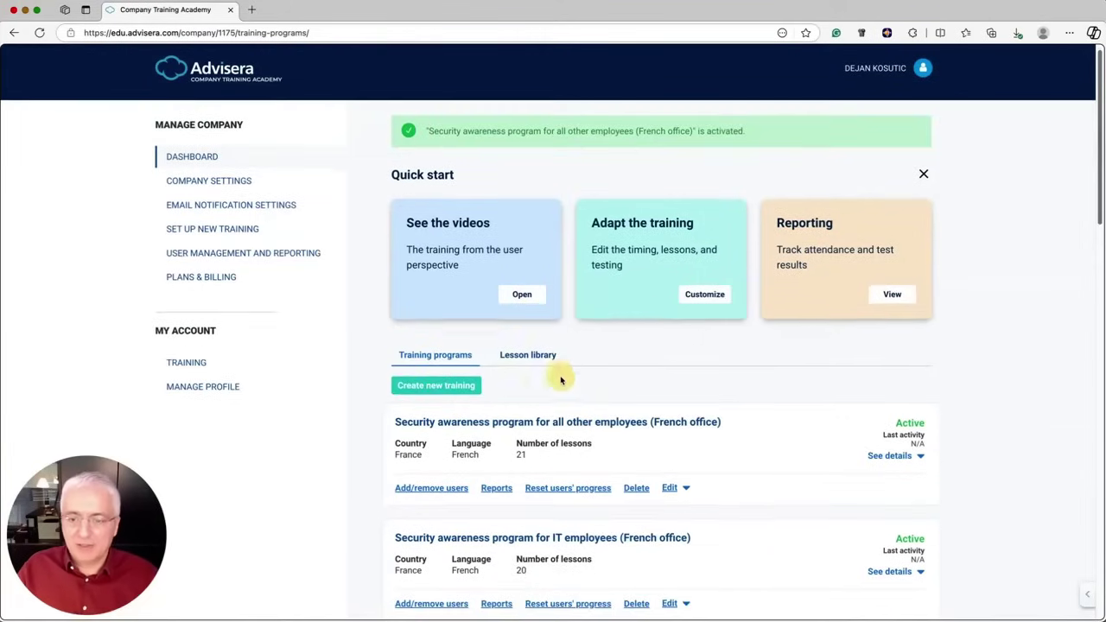
scroll(564, 375, "down", 2)
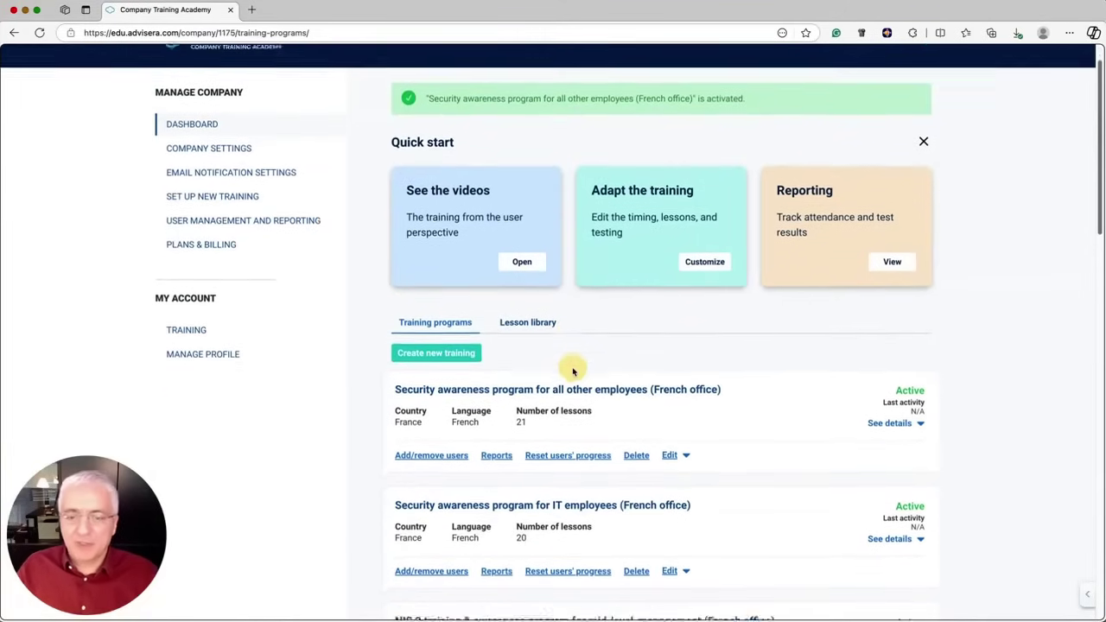
scroll(573, 371, "down", 5)
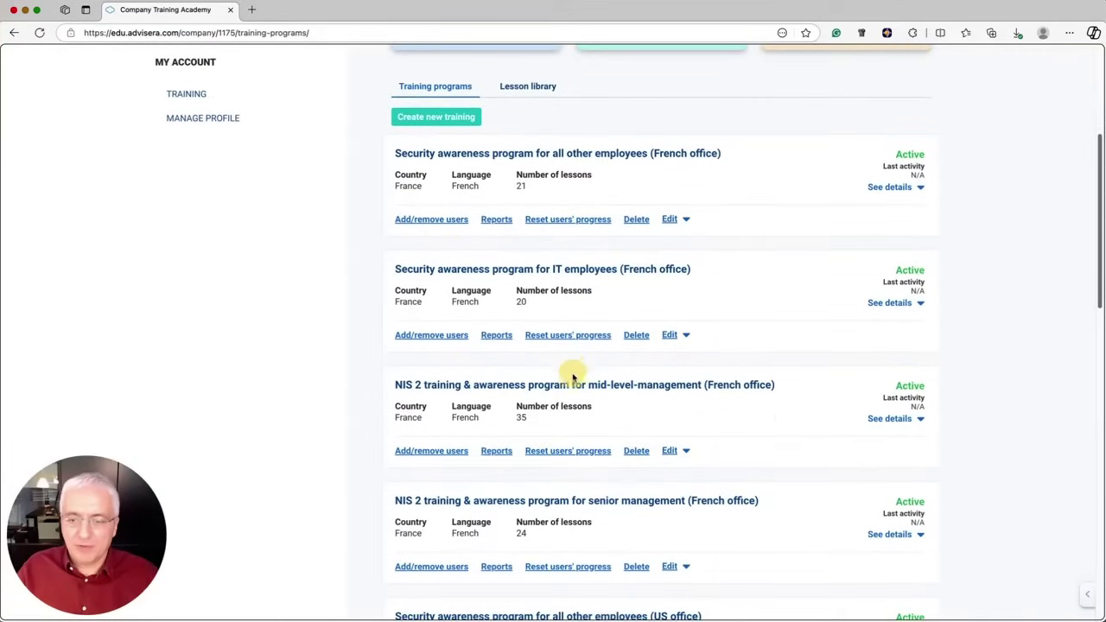
scroll(571, 386, "up", 6)
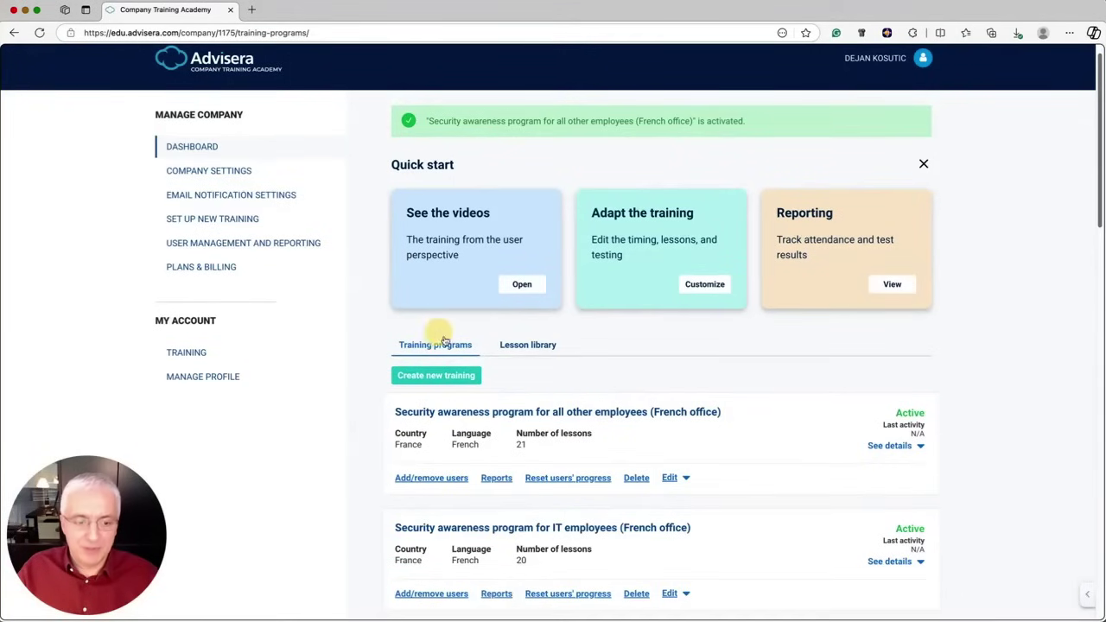
left_click(431, 377)
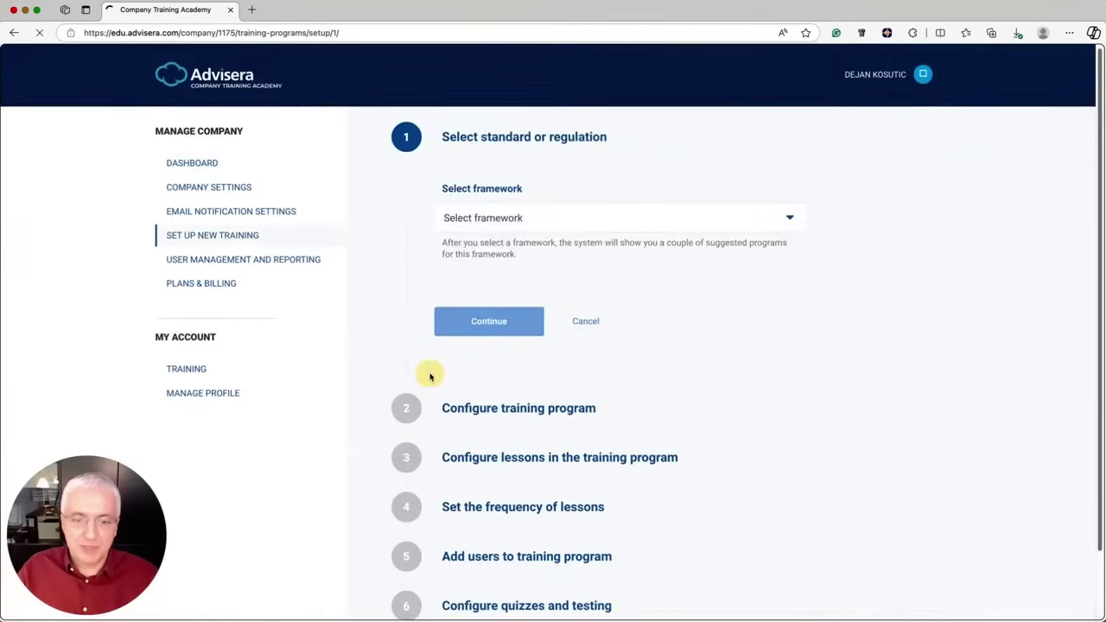
- Choose the GDPR framework and its suggested senior-management program
scroll(430, 371, "down", 2)
left_click(484, 159)
left_click(476, 192)
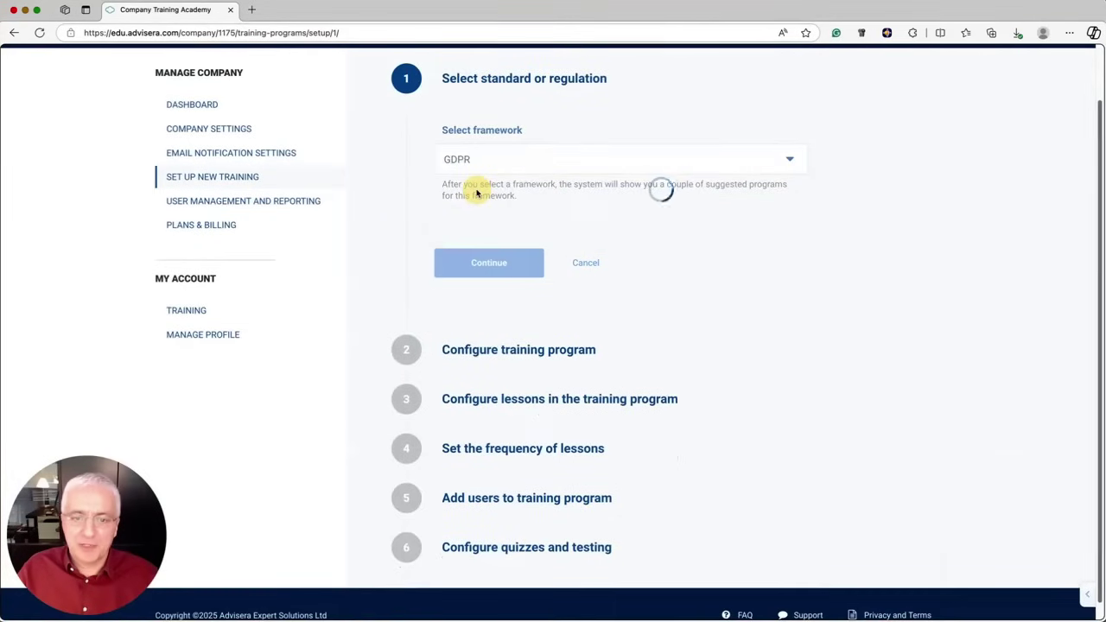
left_click(506, 443)
scroll(615, 427, "down", 5)
left_click(489, 383)
- Set the program country to France and adjust the end of the program name
left_click(504, 253)
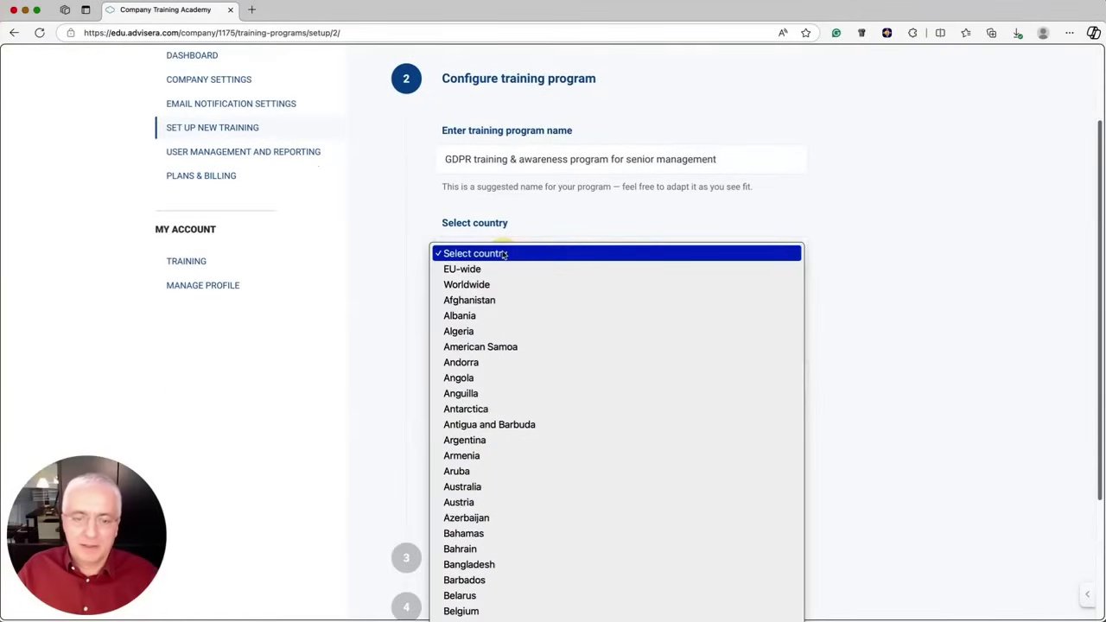
scroll(535, 345, "down", 5)
left_click(558, 387)
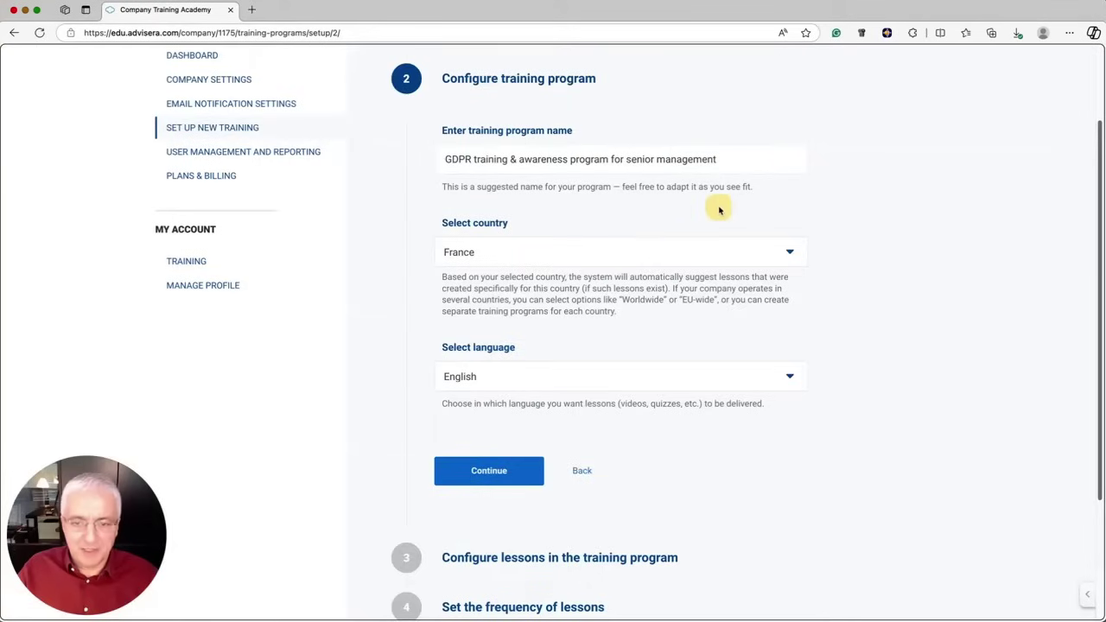
left_click(750, 160)
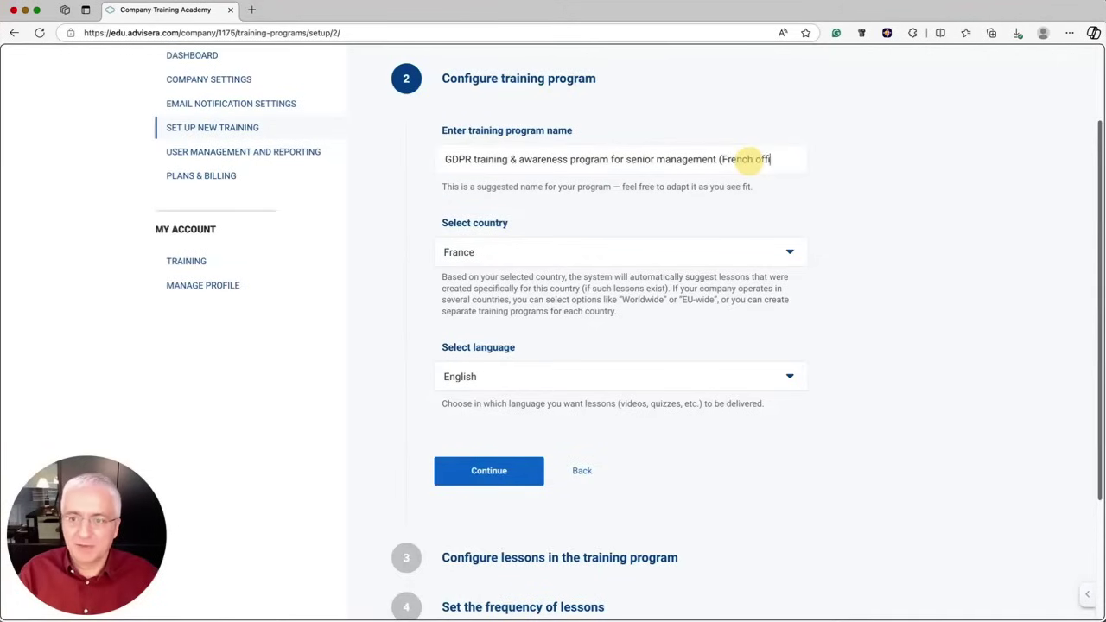
left_click(489, 471)
- Keep the suggested lessons and schedule one lesson every 2 weeks on Fridays
scroll(555, 346, "down", 5)
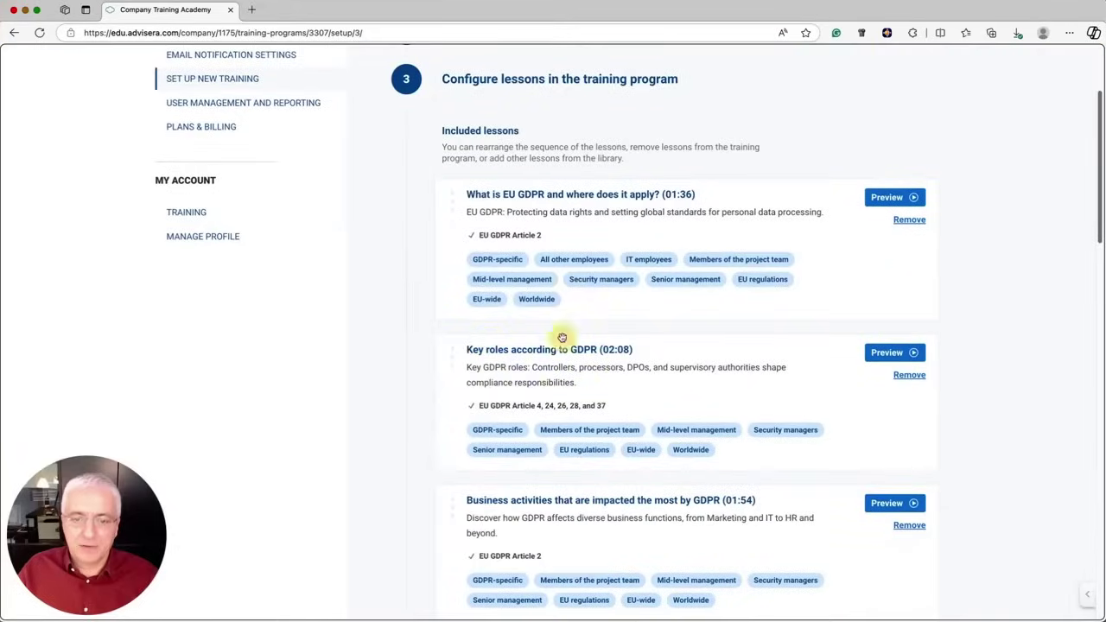
scroll(648, 279, "down", 20)
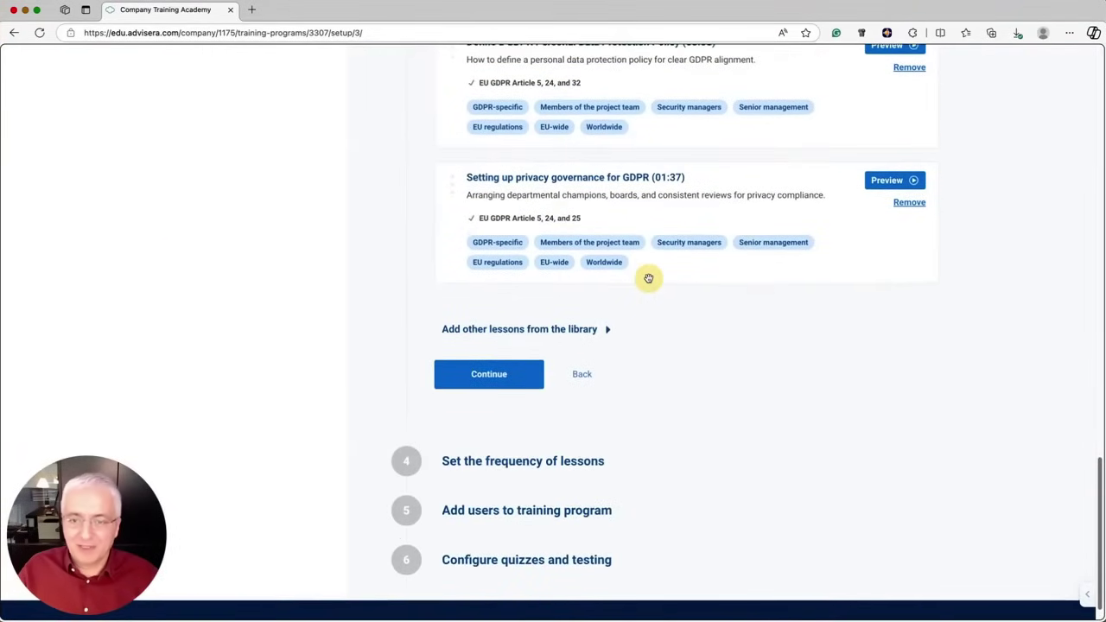
left_click(490, 377)
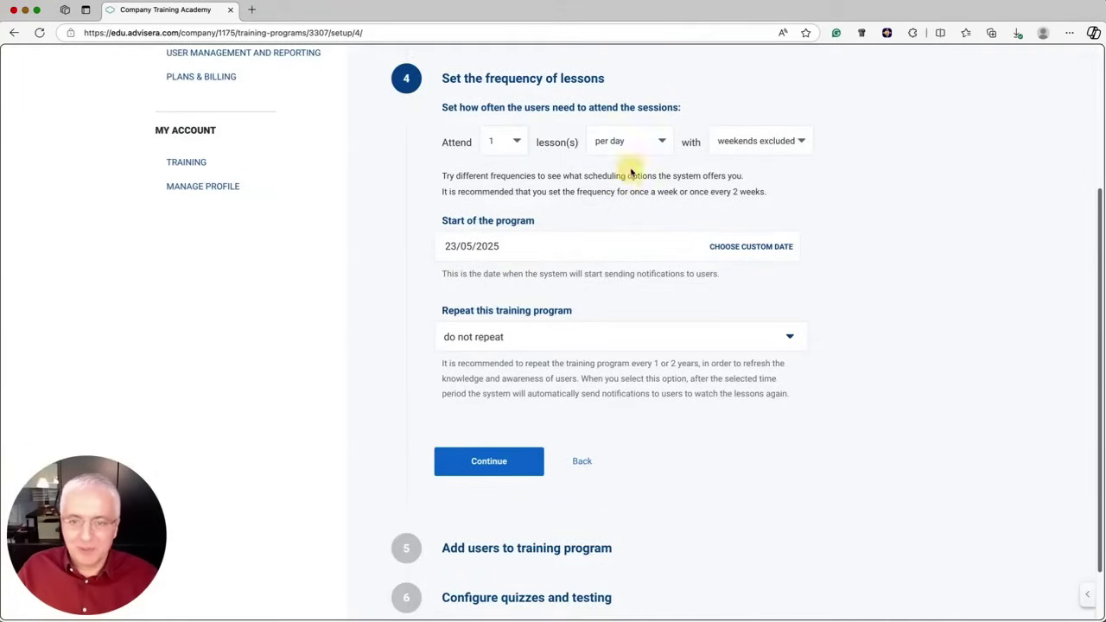
left_click(657, 140)
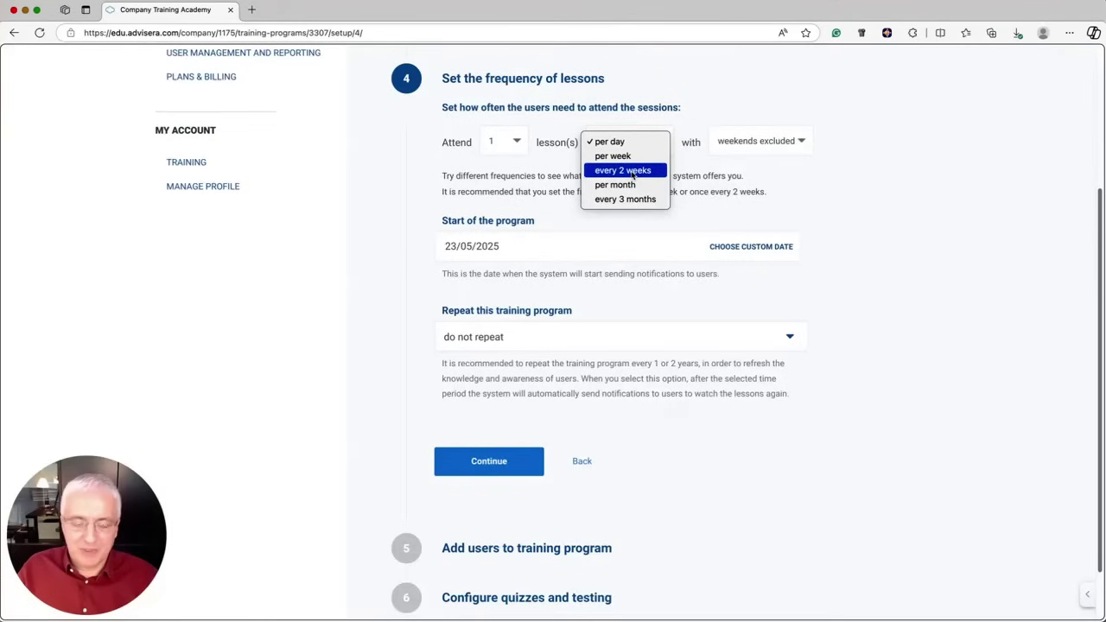
left_click(633, 171)
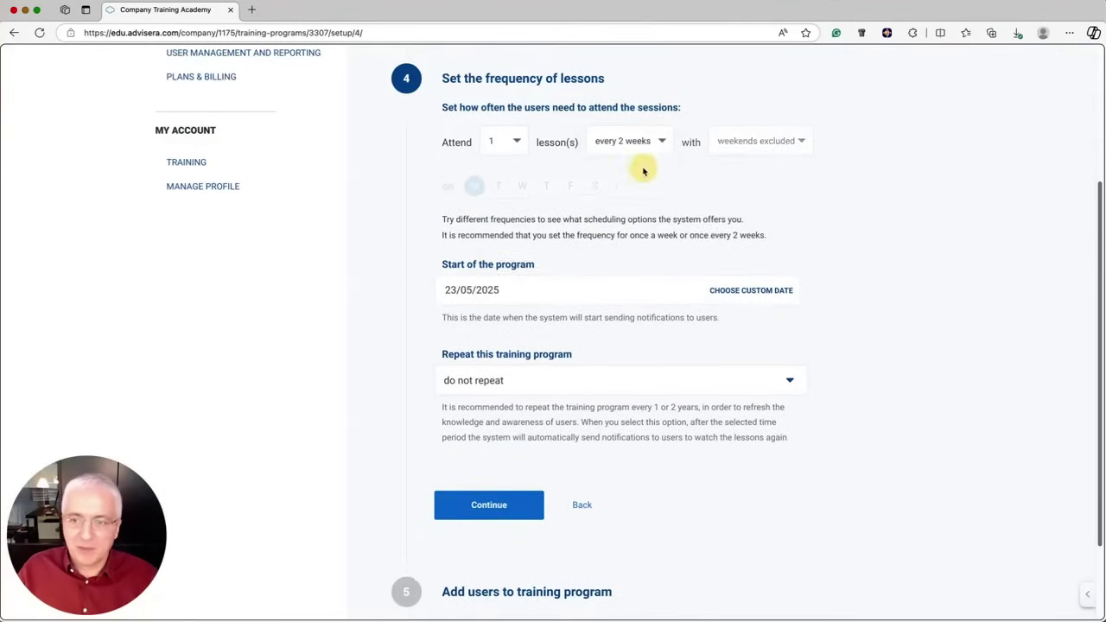
left_click(812, 144)
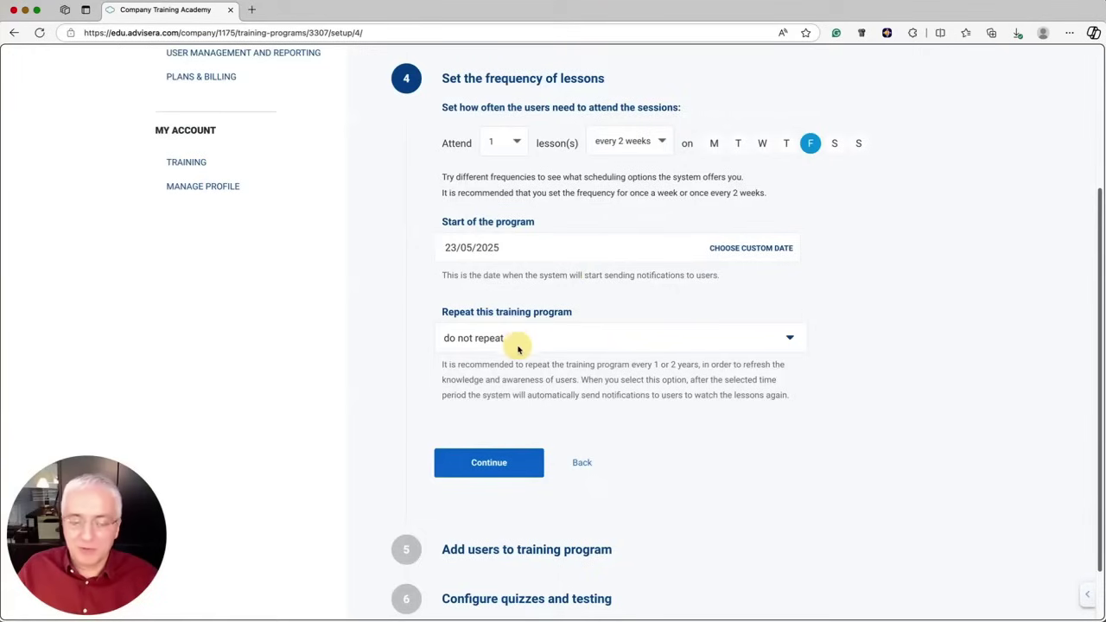
left_click(481, 469)
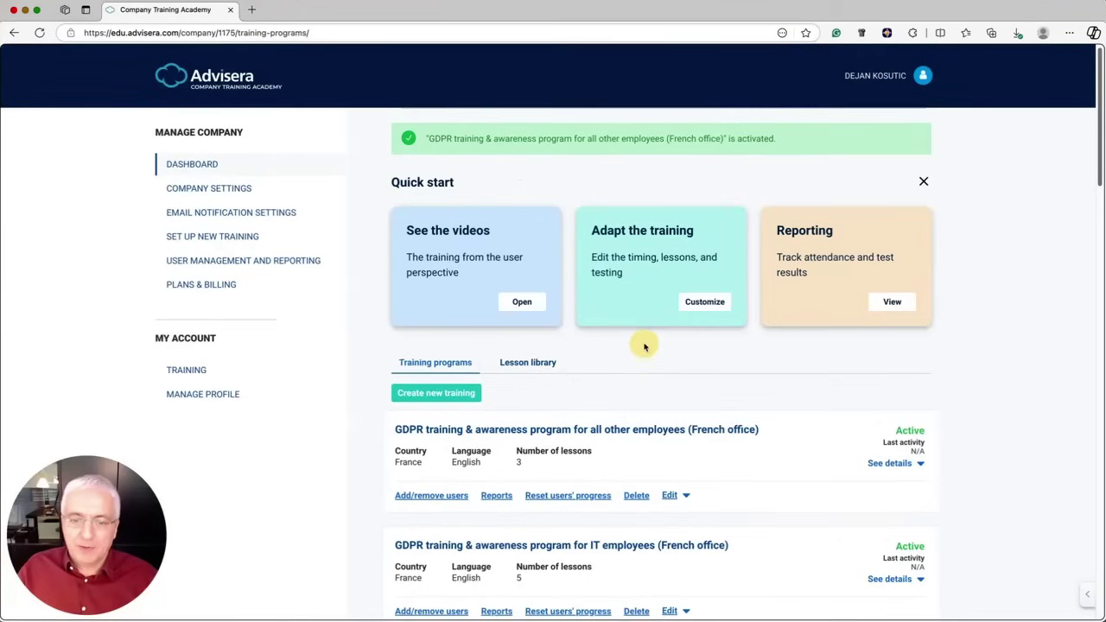
- Scroll through the training programs list to review the US- and French-office programs marked Active
scroll(644, 347, "down", 2)
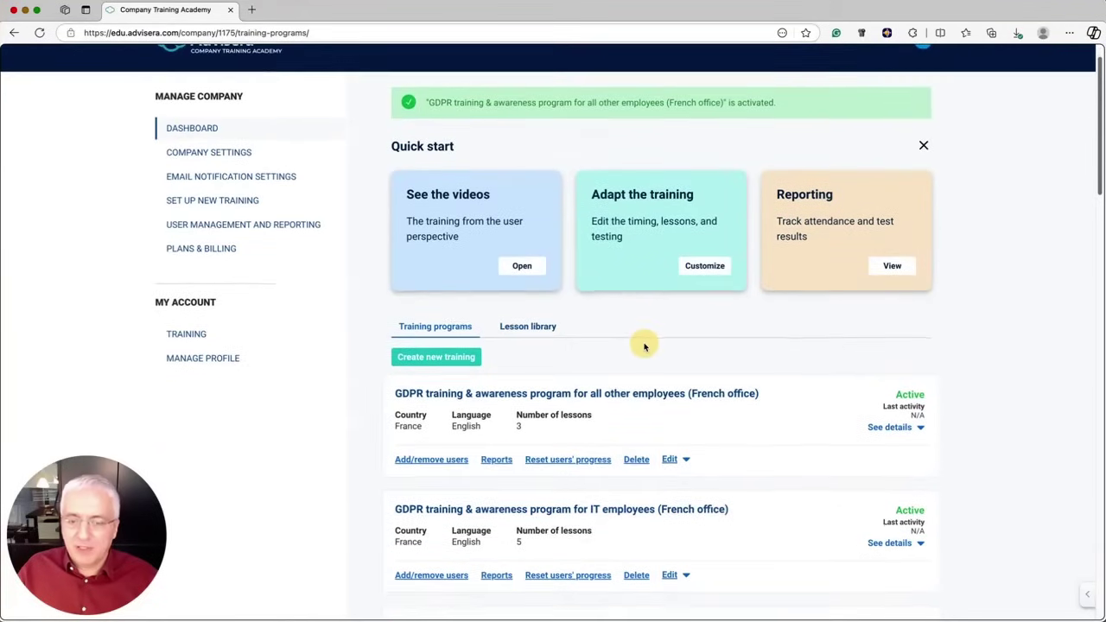
scroll(644, 346, "down", 3)
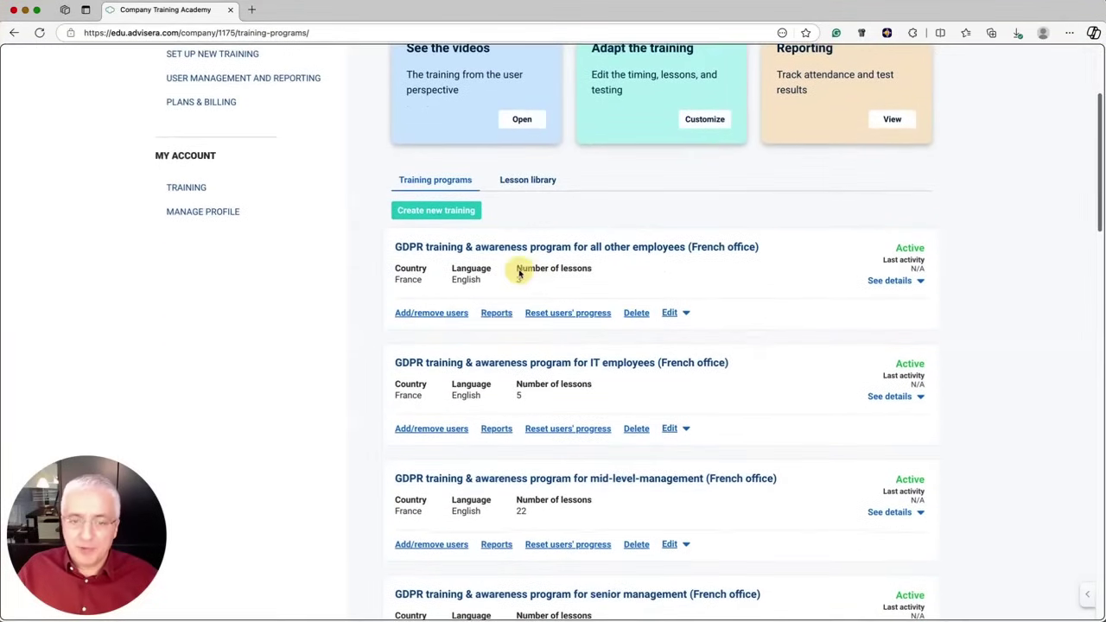
scroll(553, 257, "down", 1)
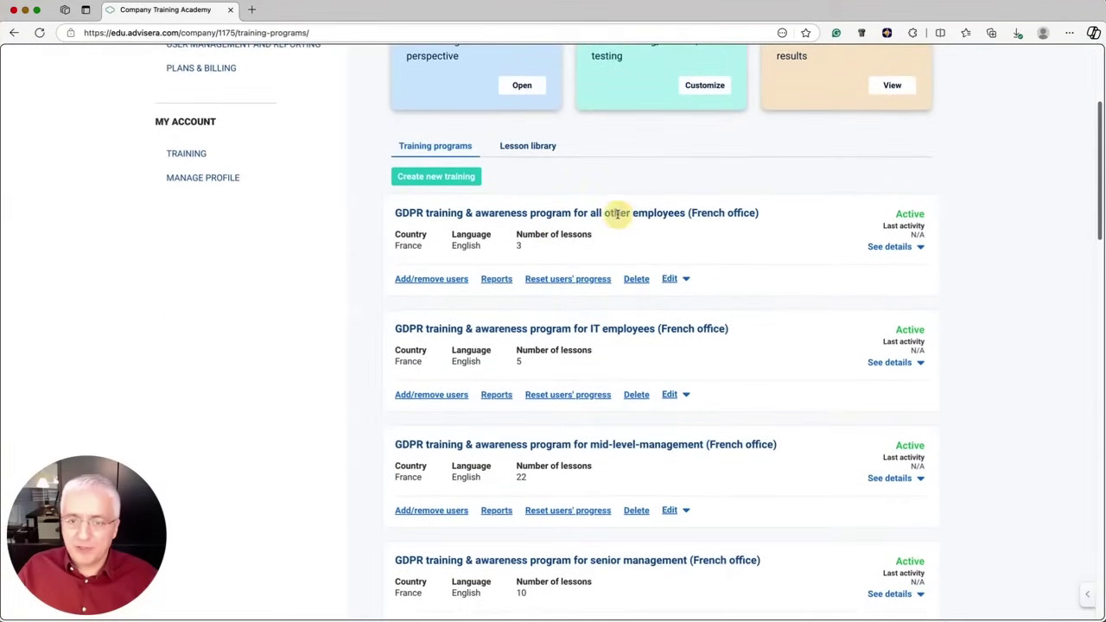
scroll(600, 337, "down", 8)
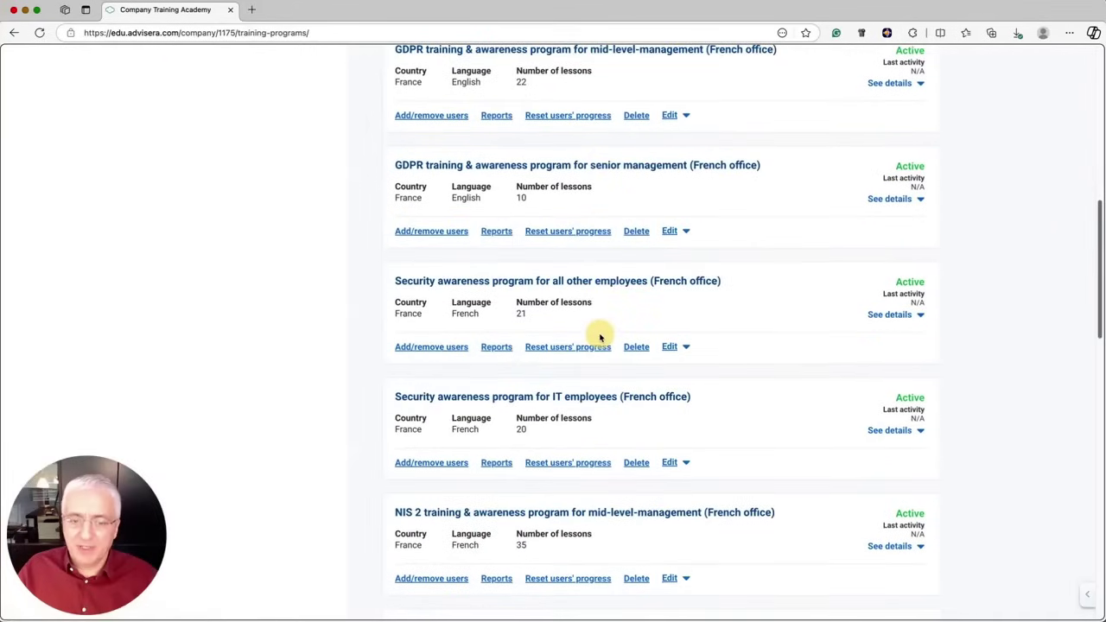
scroll(599, 337, "down", 3)
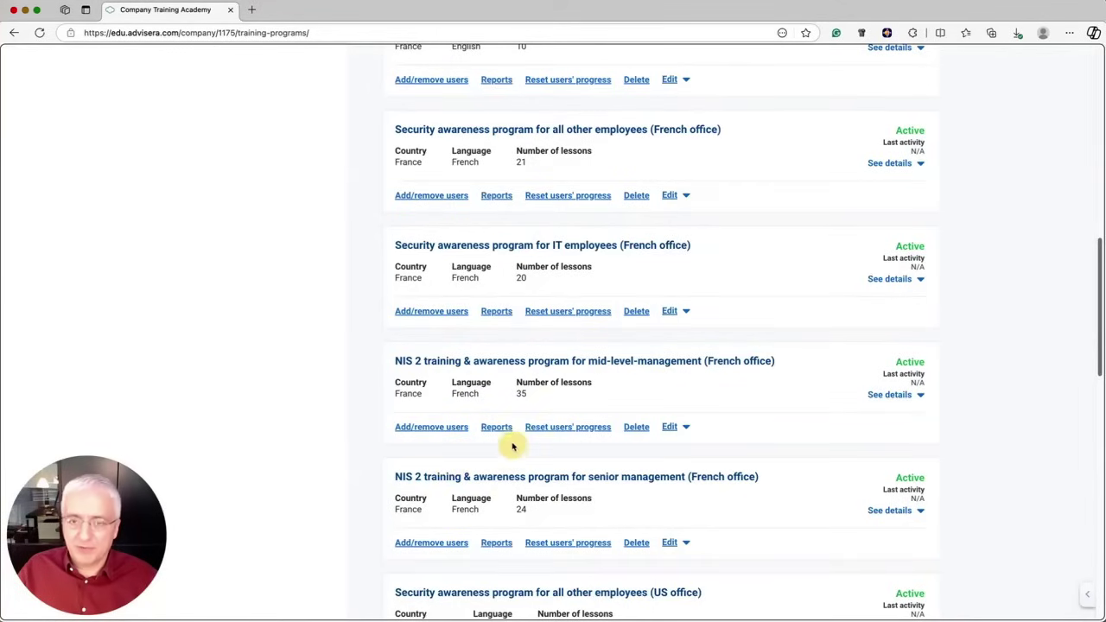
scroll(530, 399, "down", 4)
scroll(531, 399, "down", 4)
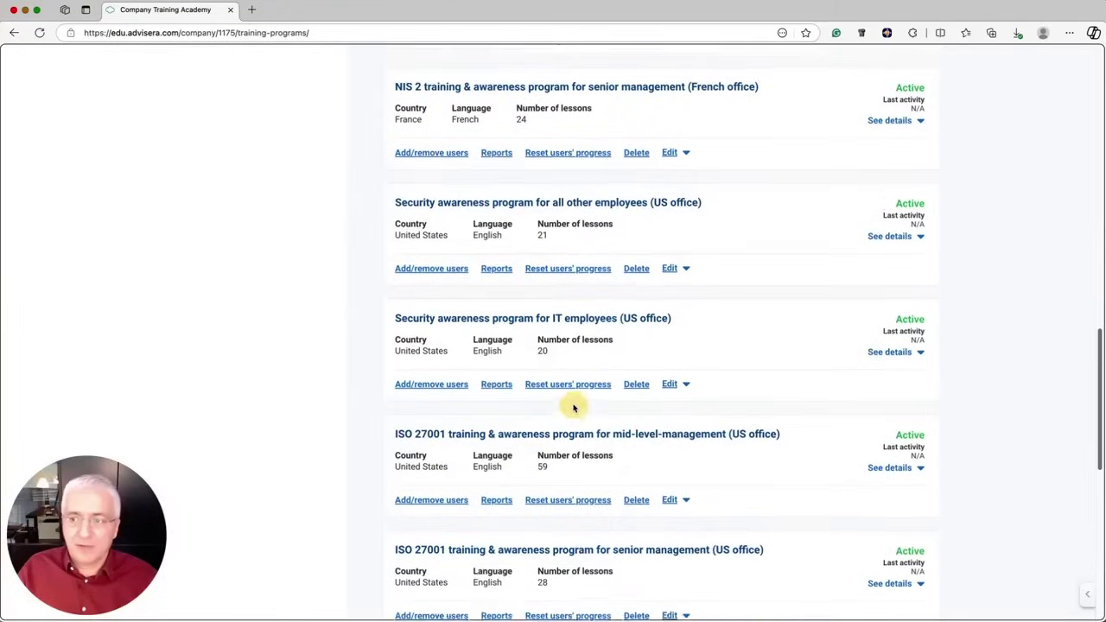
- Return to the top of the programs list and bring up editing options for the first GDPR program
scroll(573, 408, "up", 10)
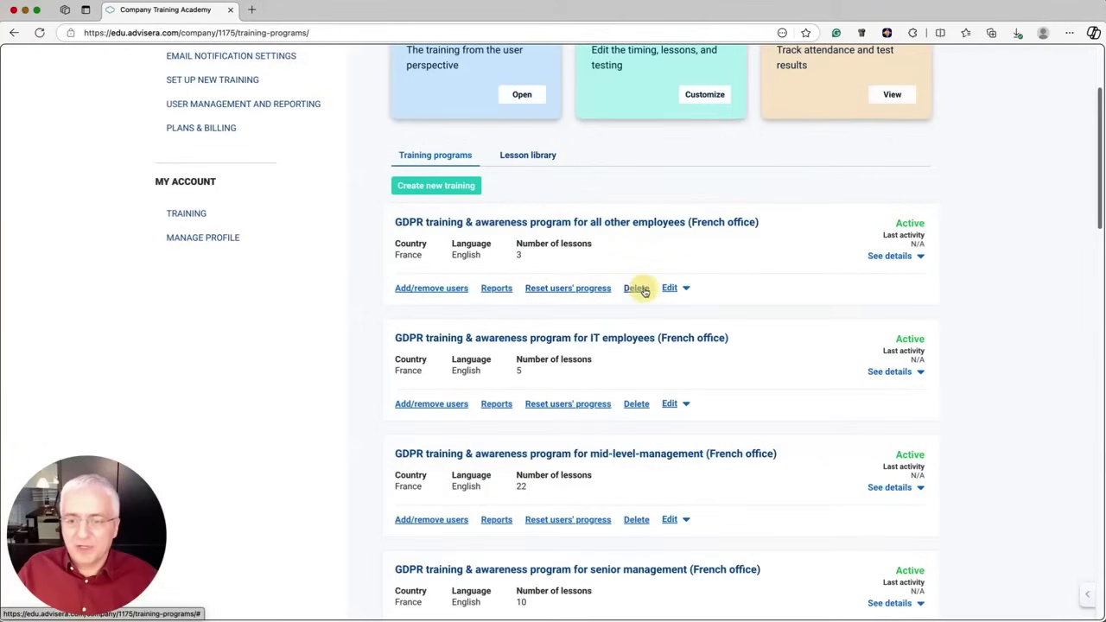
left_click(682, 289)
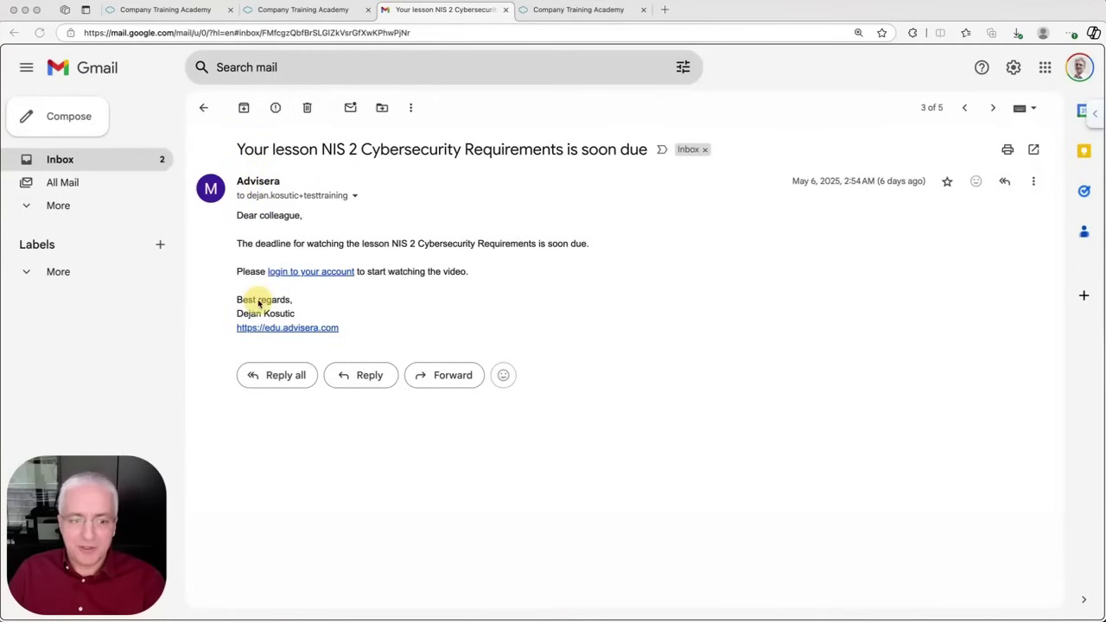
- Follow the reminder email's 'login to your account' link to the NIS 2 Cybersecurity Requirements lesson
left_click(344, 273)
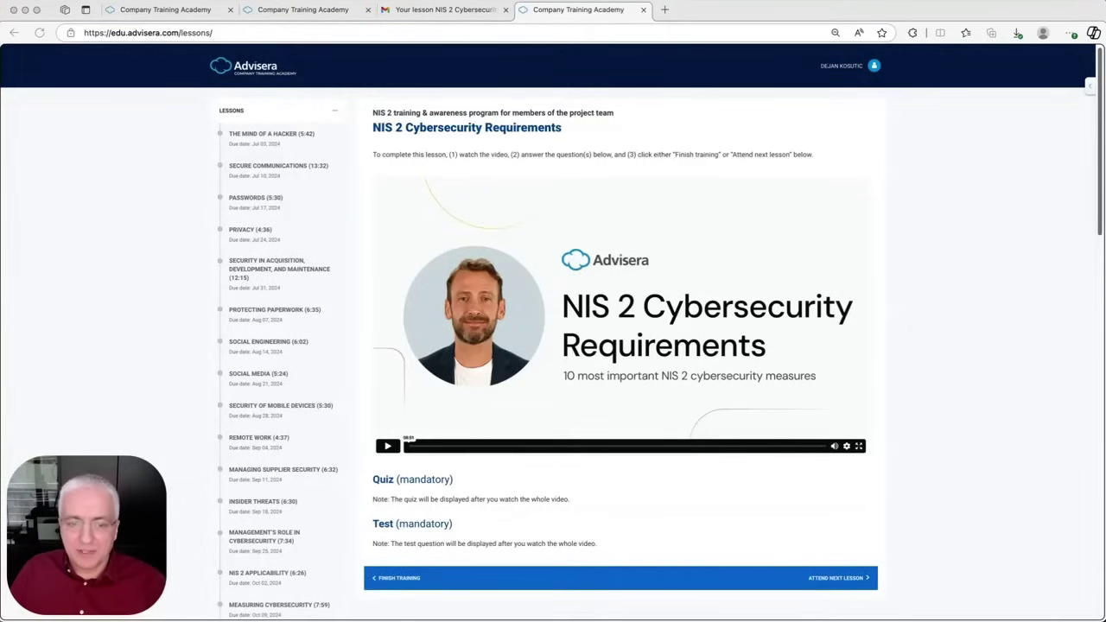
- Play the NIS 2 lesson video, answer the quiz with a), check it and review the explanations
left_click(398, 492)
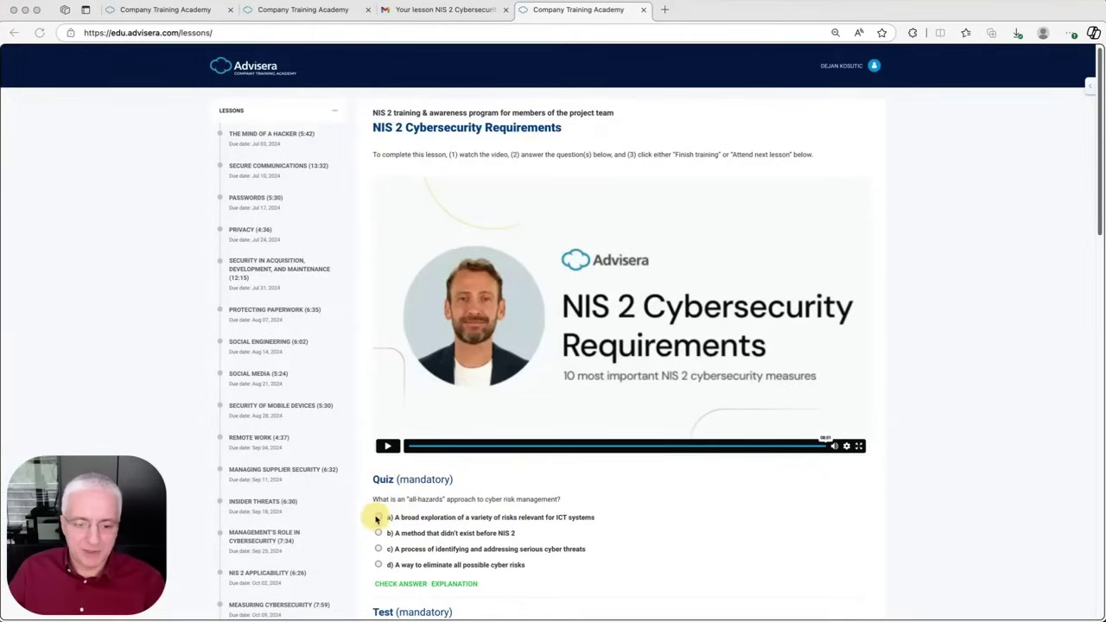
left_click(406, 514)
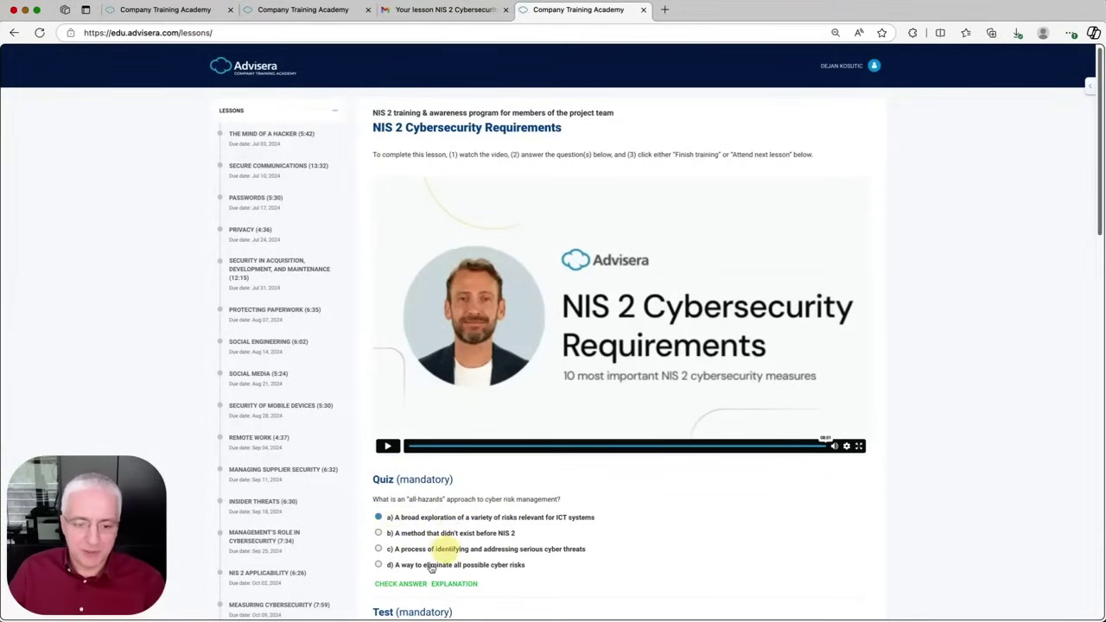
left_click(402, 585)
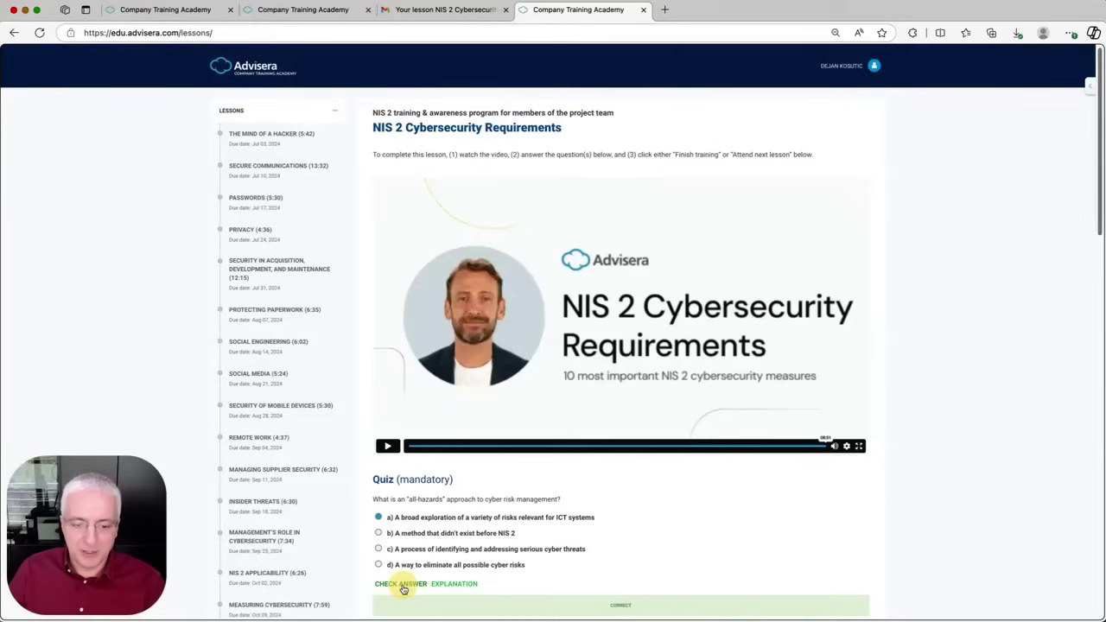
left_click(450, 585)
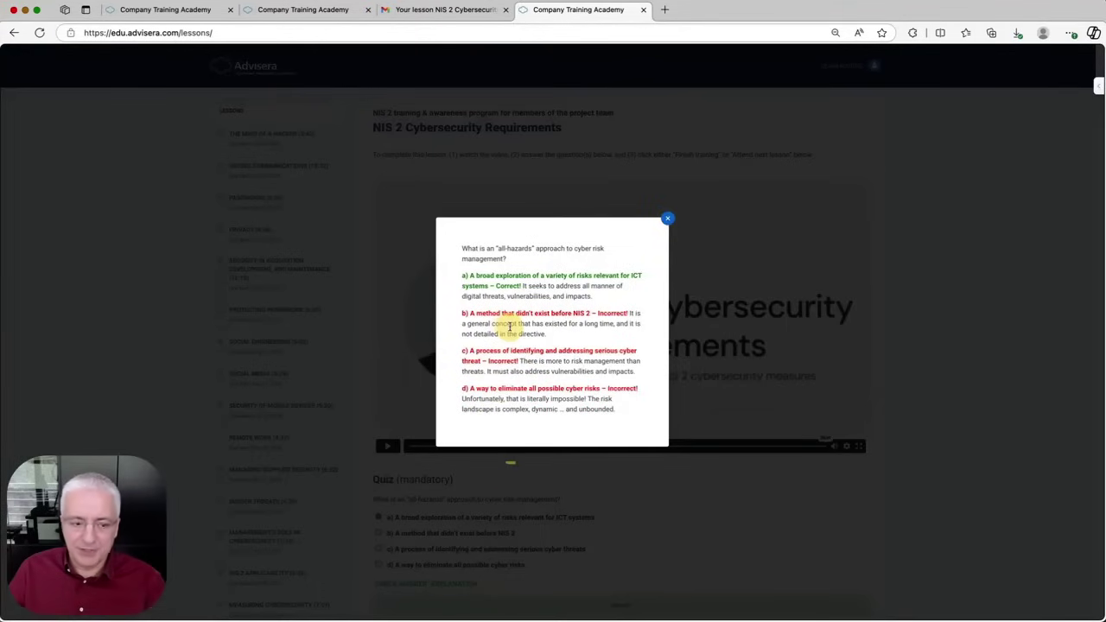
left_click(668, 222)
- In the Test section, try options a and b, settling on c)
scroll(554, 506, "down", 5)
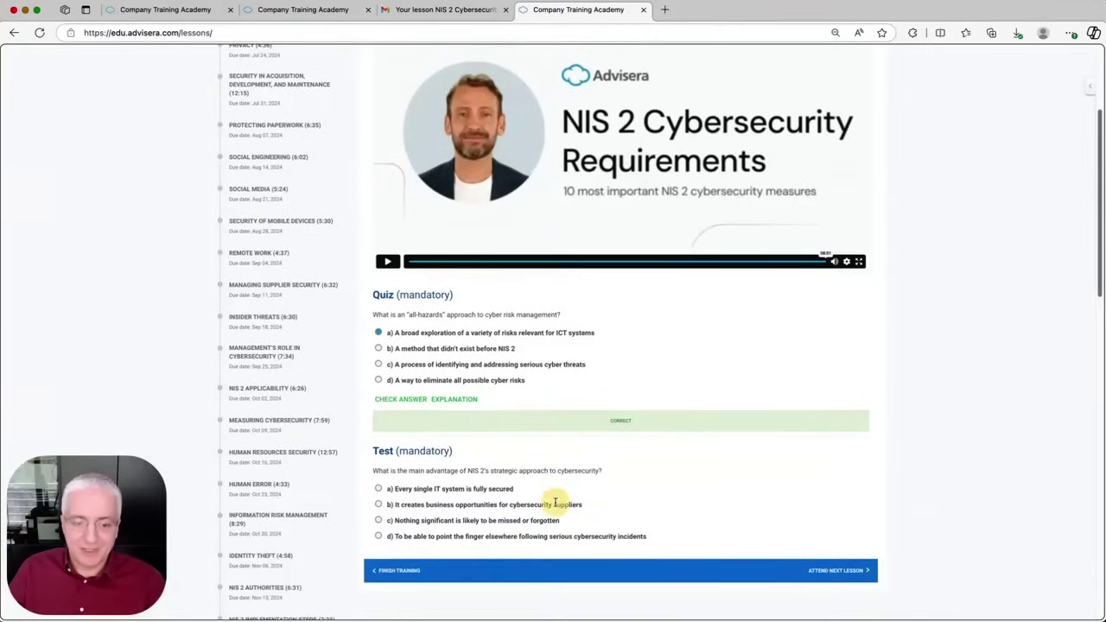
left_click(379, 489)
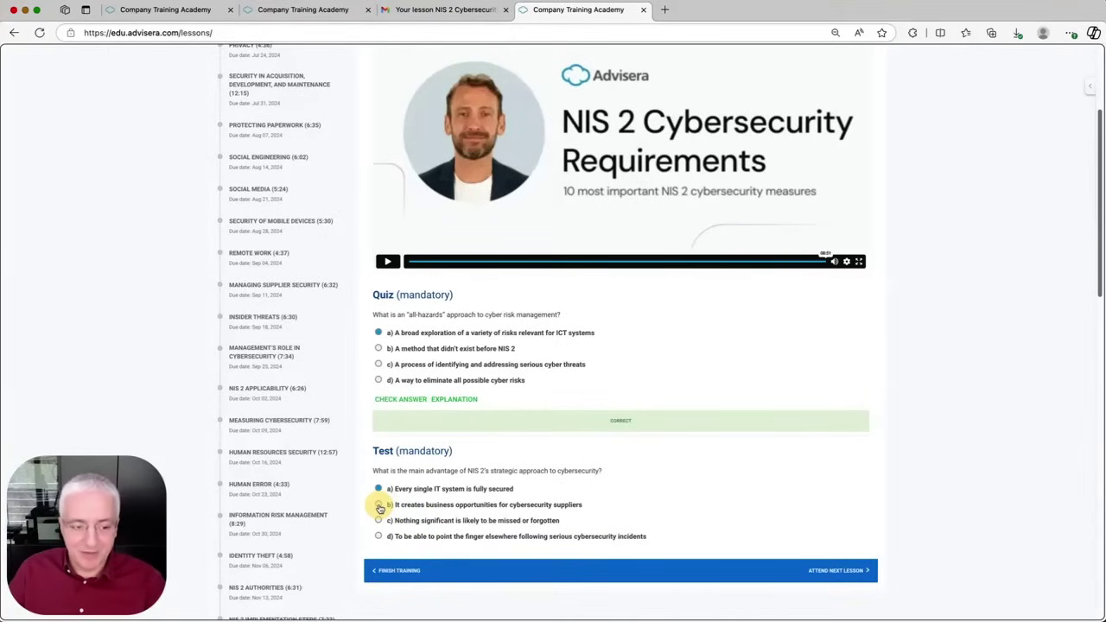
left_click(378, 506)
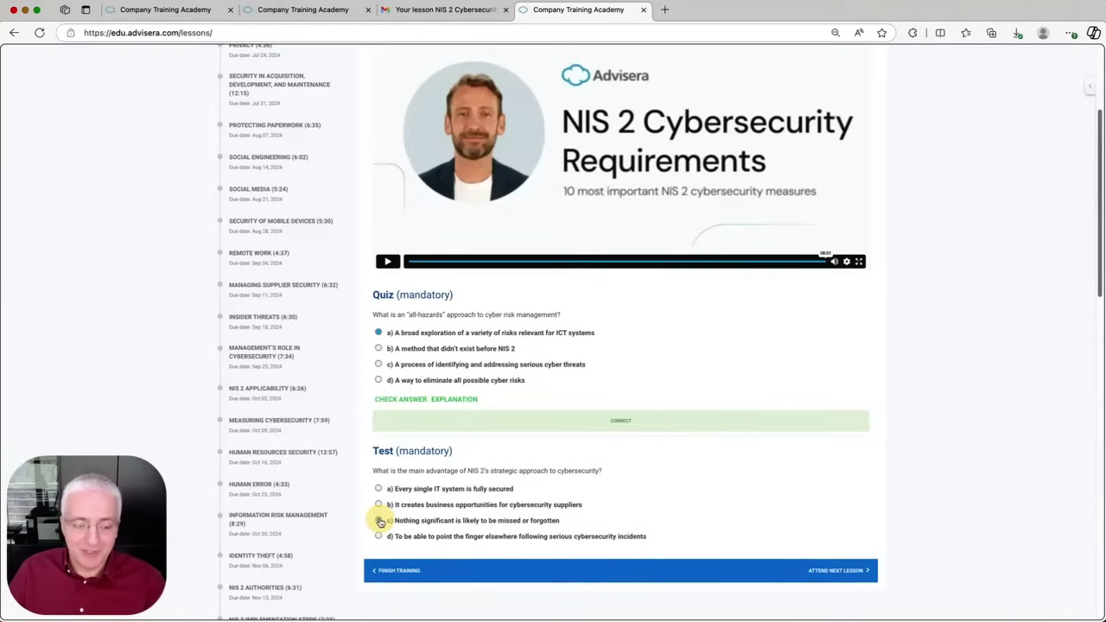
left_click(386, 517)
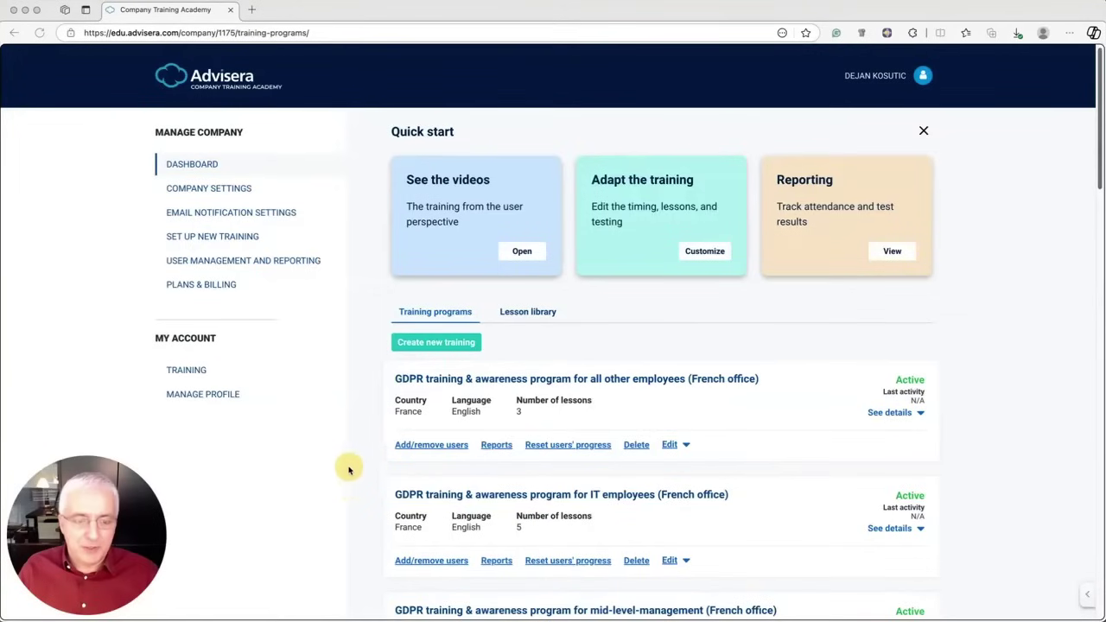
- Open the Lesson reminder email template and change the From name to Test Incorporated
left_click(184, 215)
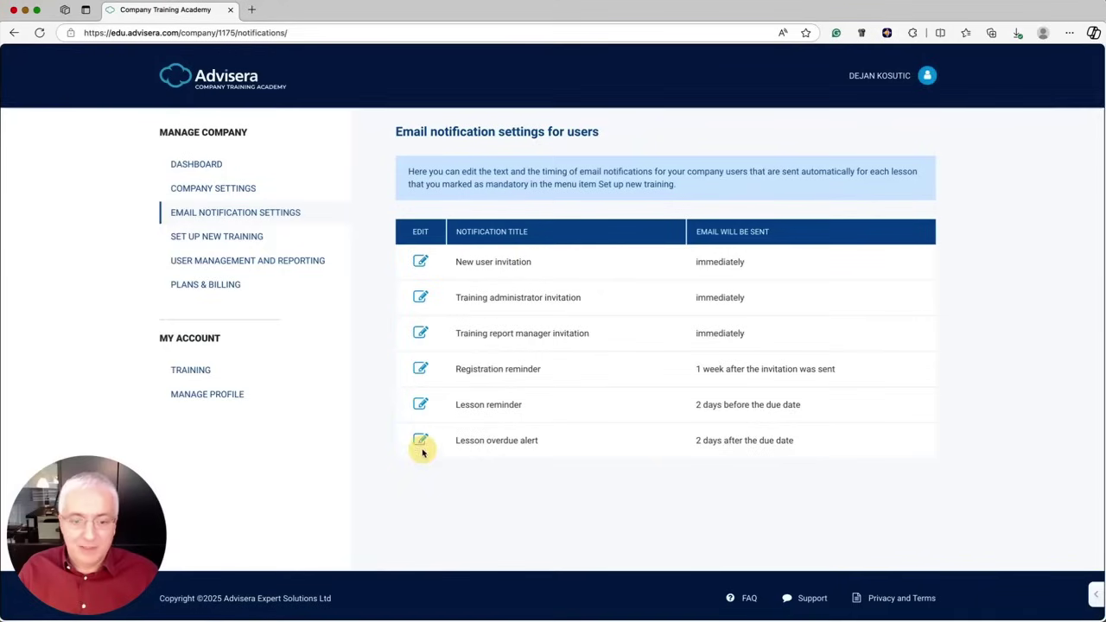
left_click(420, 405)
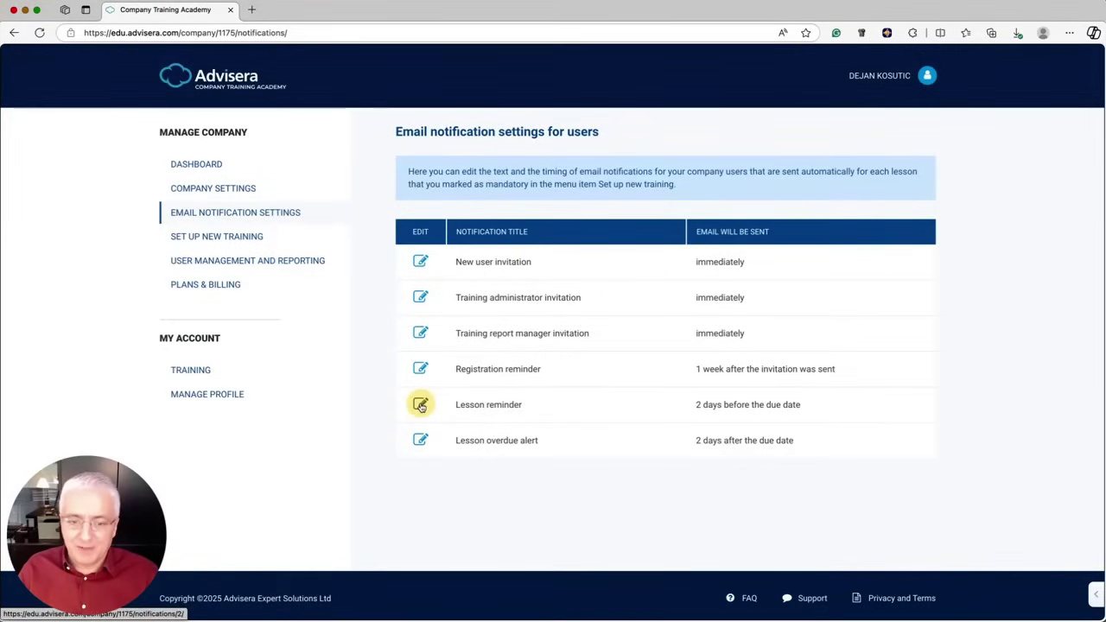
scroll(427, 298, "down", 2)
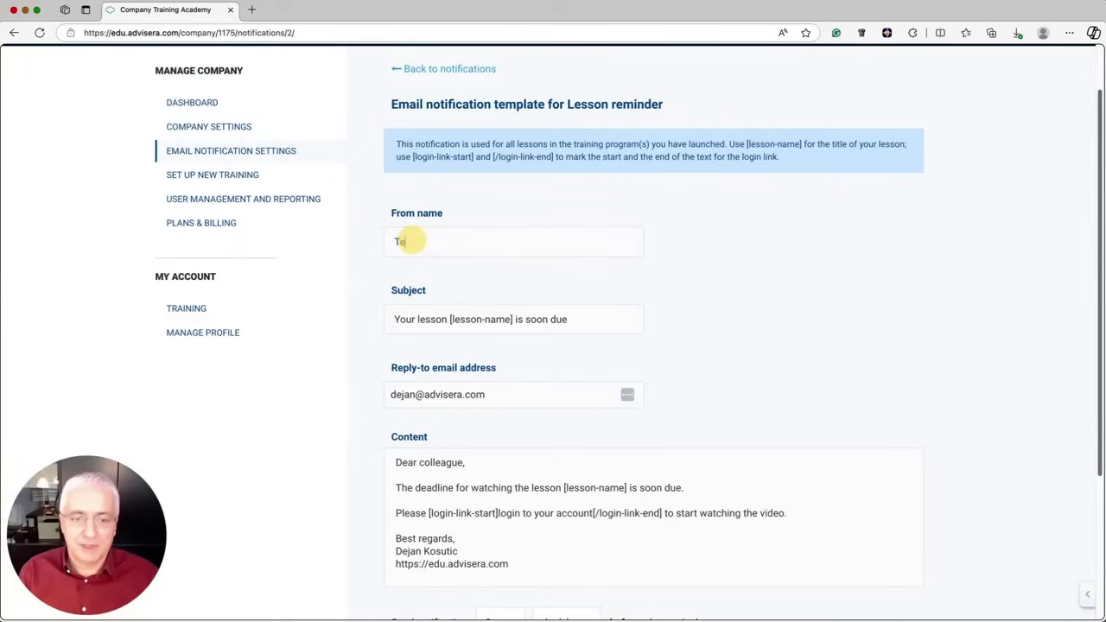
type("Incorporated")
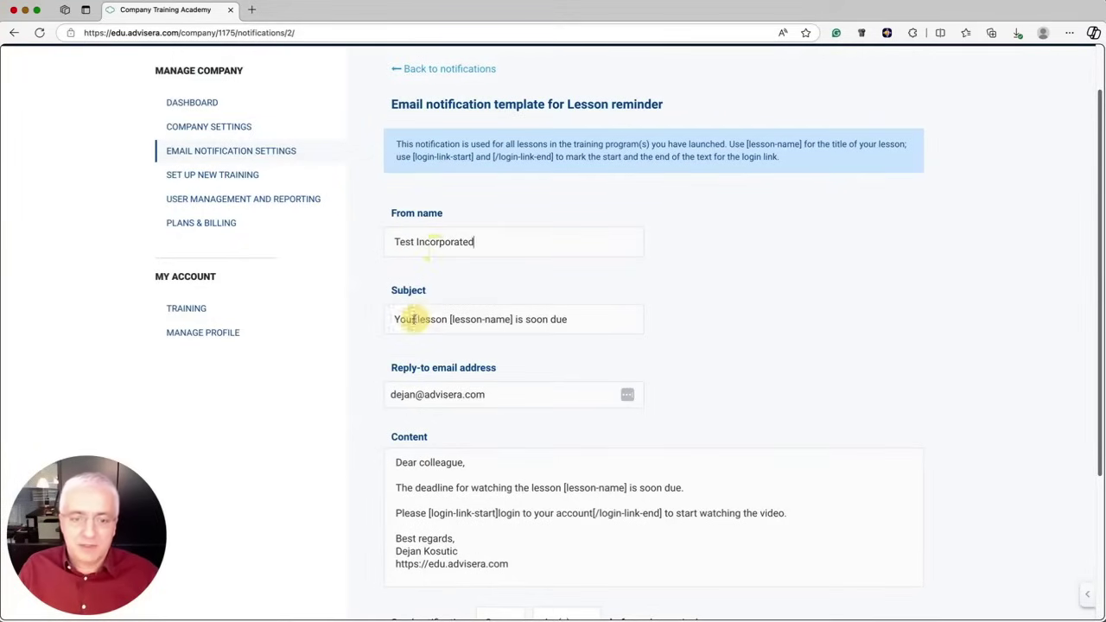
scroll(469, 316, "down", 4)
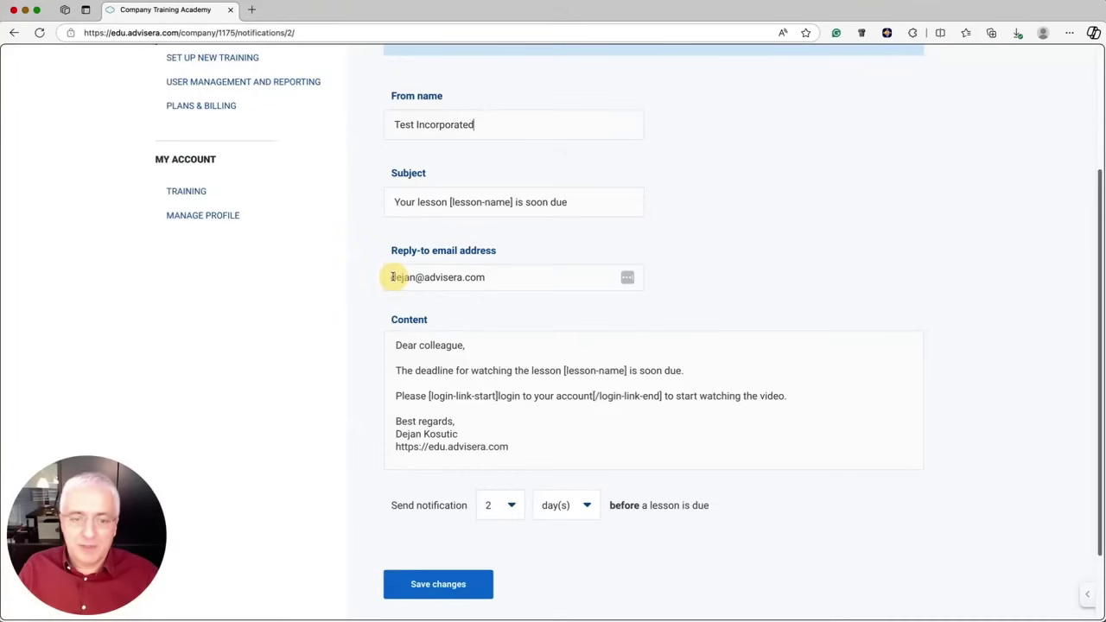
- Paste a new reply-to address and edit the deadline sentence in the email body
left_click_drag(393, 277, 514, 277)
key("super+v")
left_click(446, 347)
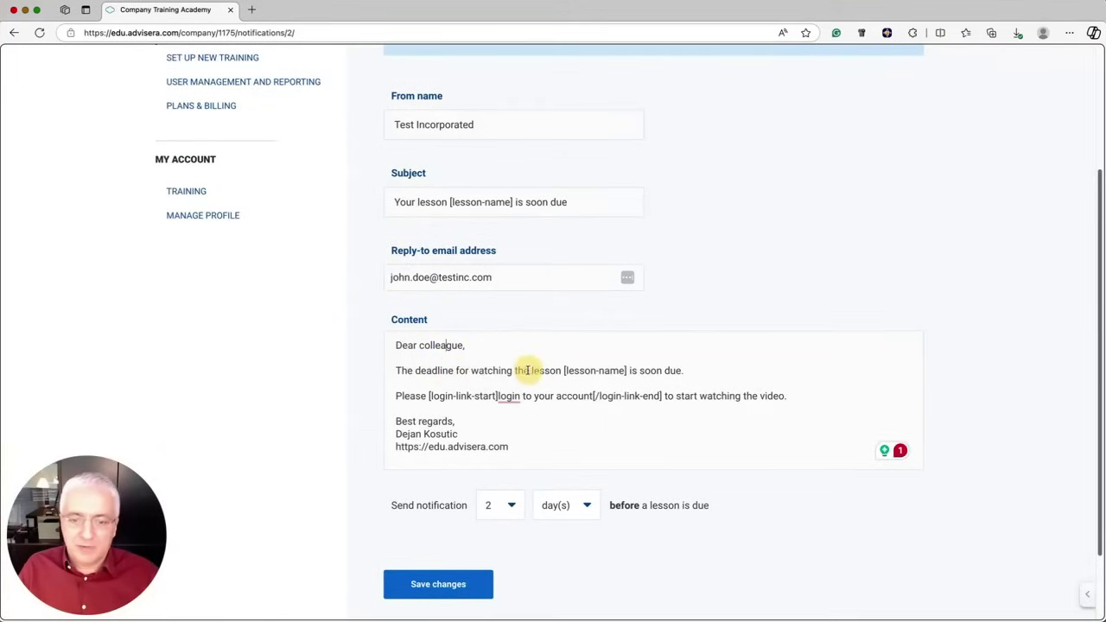
double_click(655, 370)
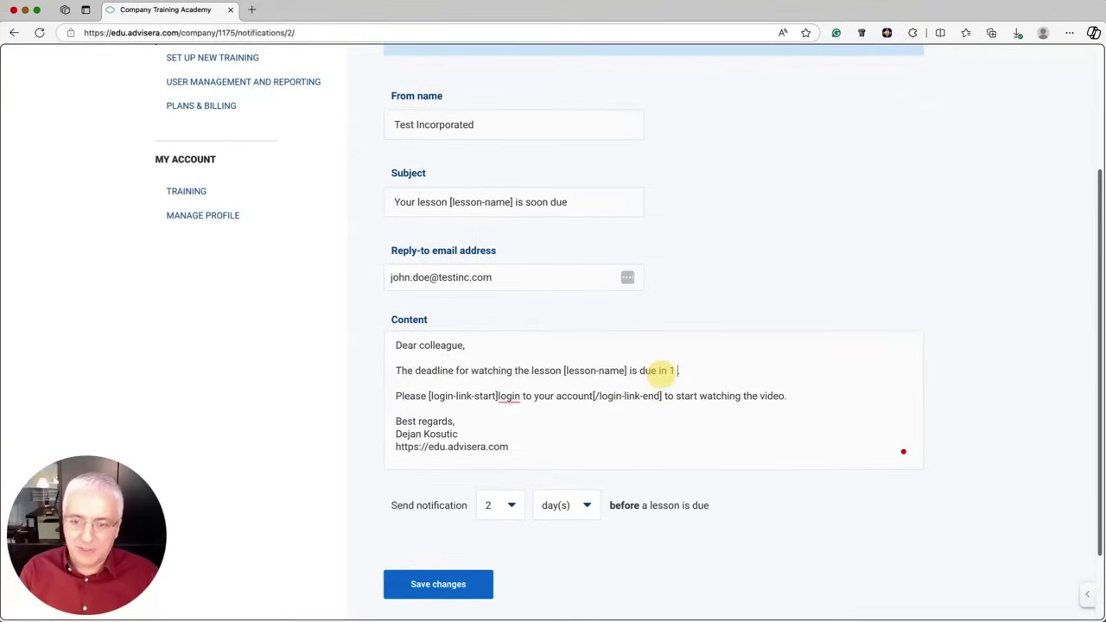
type(".")
- Replace the signature with a name and 'Test Inc.', send 1 day before due, and save
left_click_drag(398, 432, 531, 446)
type("John Doe")
key("Return")
type("Test Inc.")
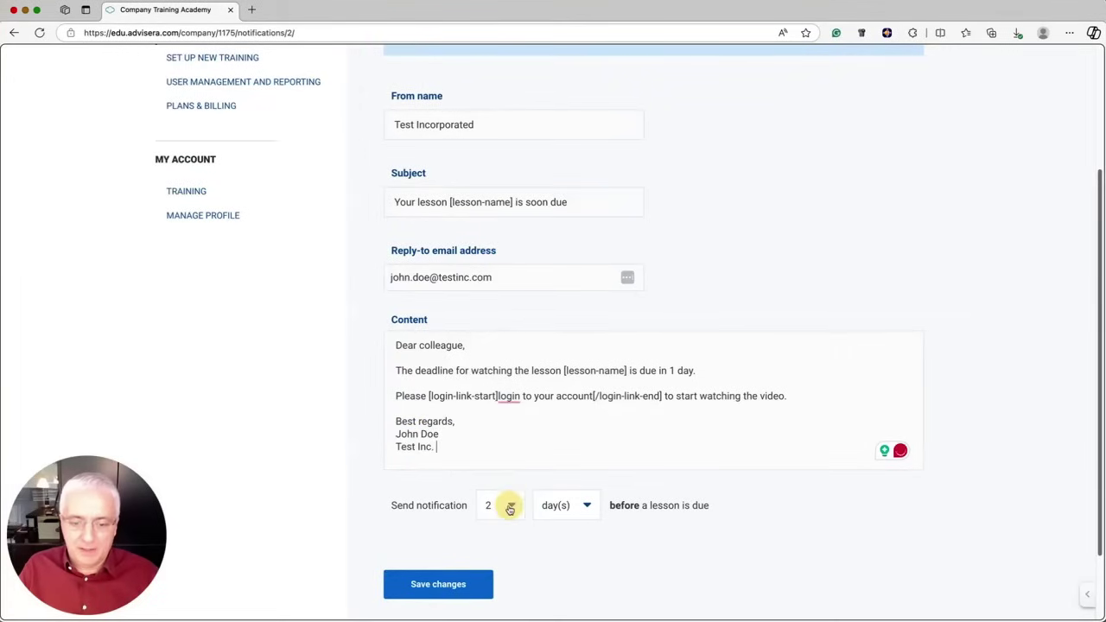
left_click(510, 508)
left_click(491, 489)
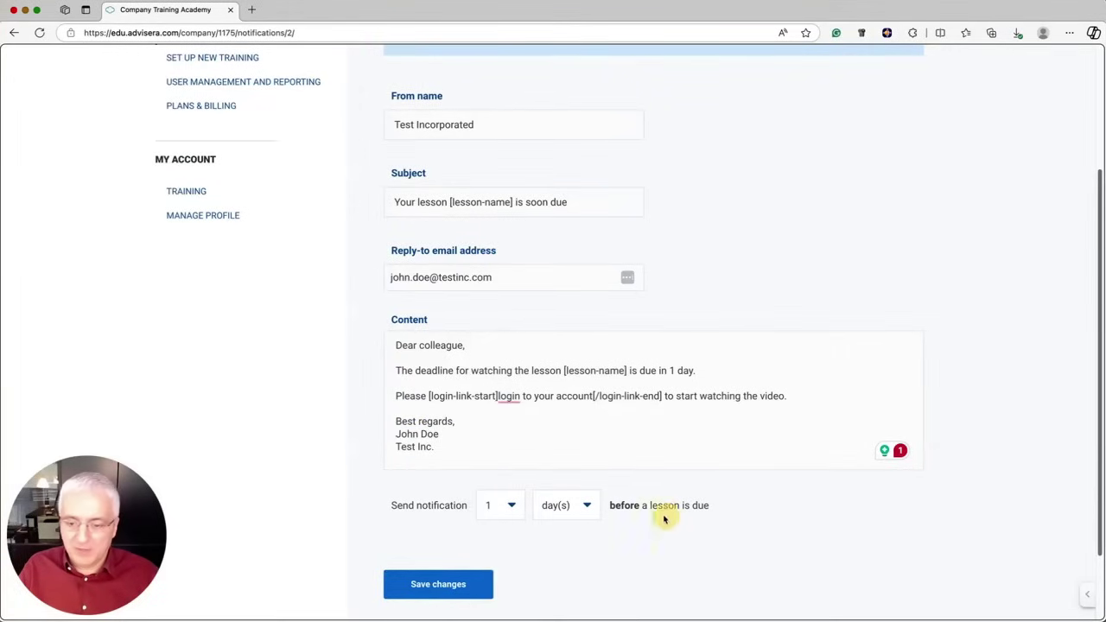
scroll(665, 518, "down", 1)
left_click(426, 564)
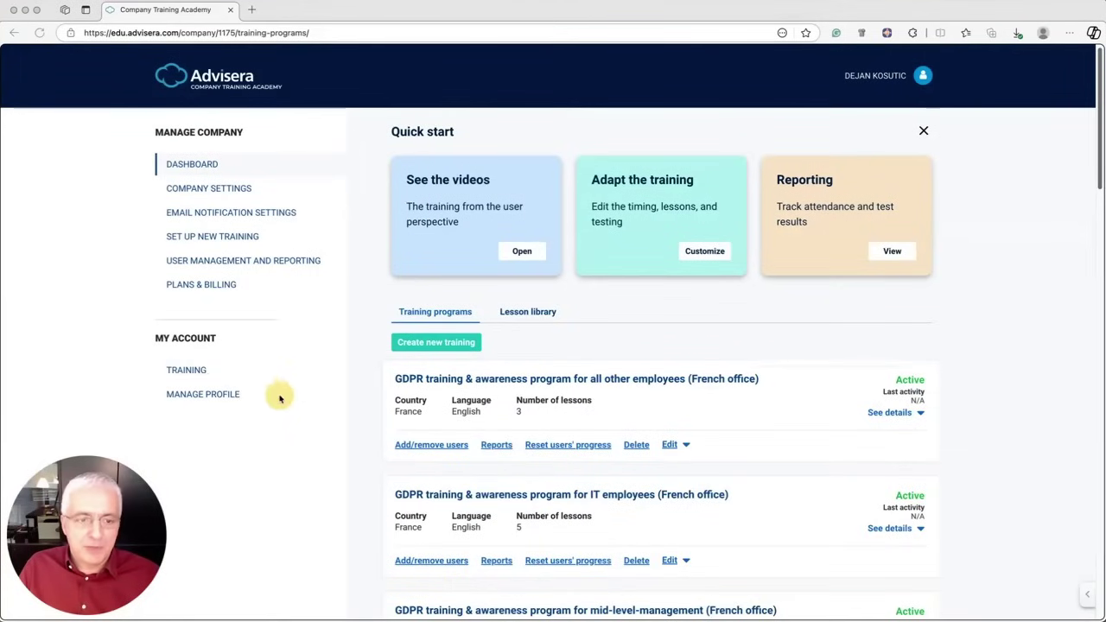
- Enter 'Test inc.' as the company name in Company Settings and update the settings
left_click(191, 190)
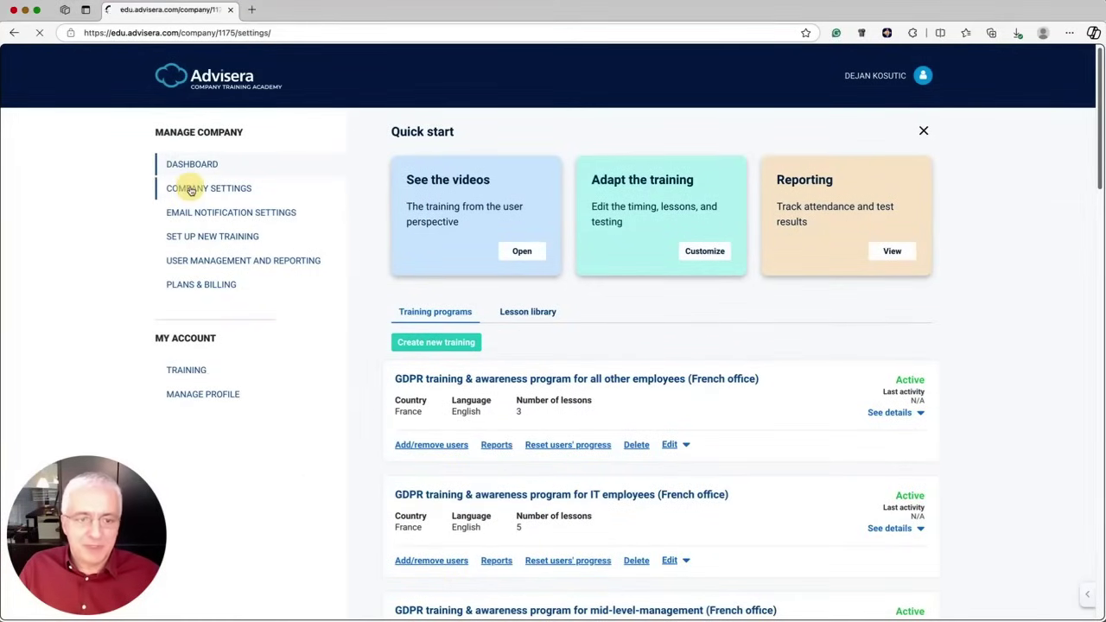
left_click(439, 190)
type("Test inc.")
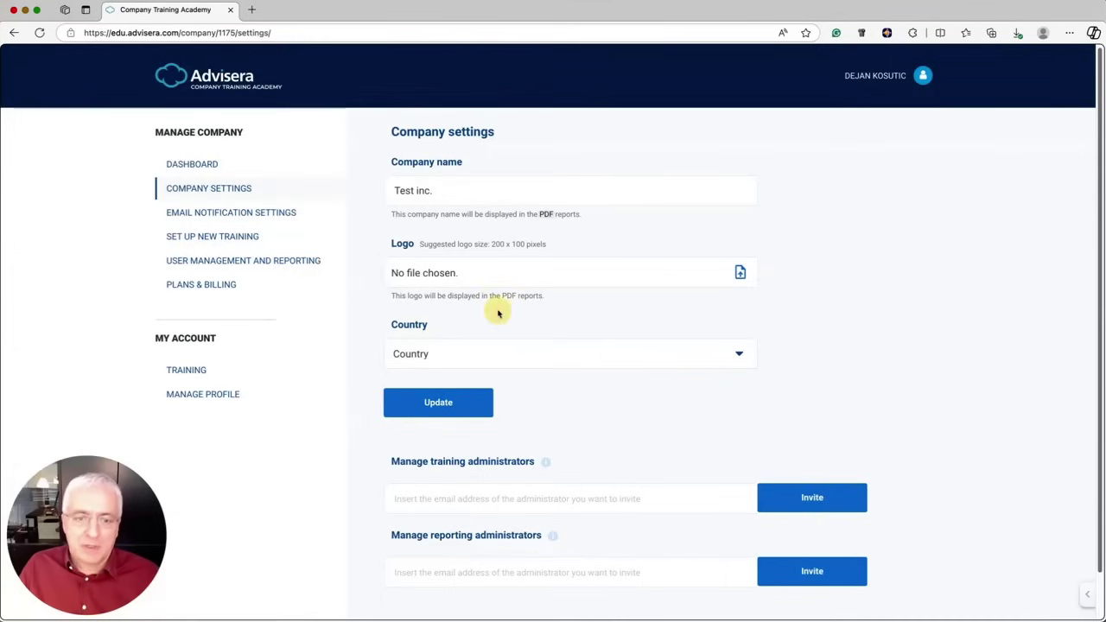
left_click(438, 403)
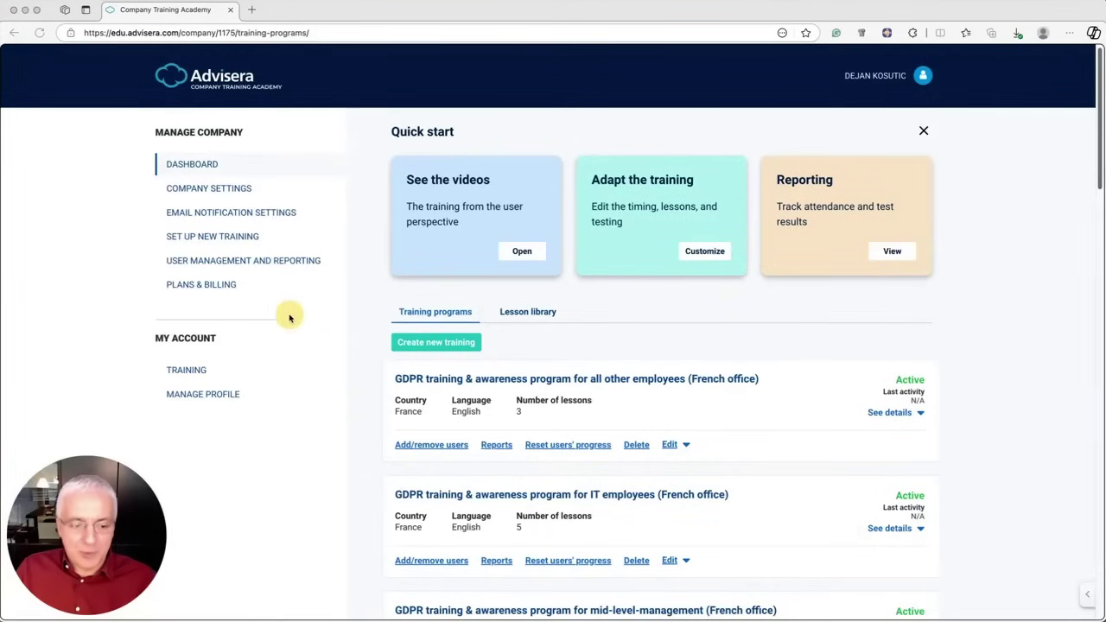
- Open a learner's individual success report from User Management and Reporting
left_click(216, 263)
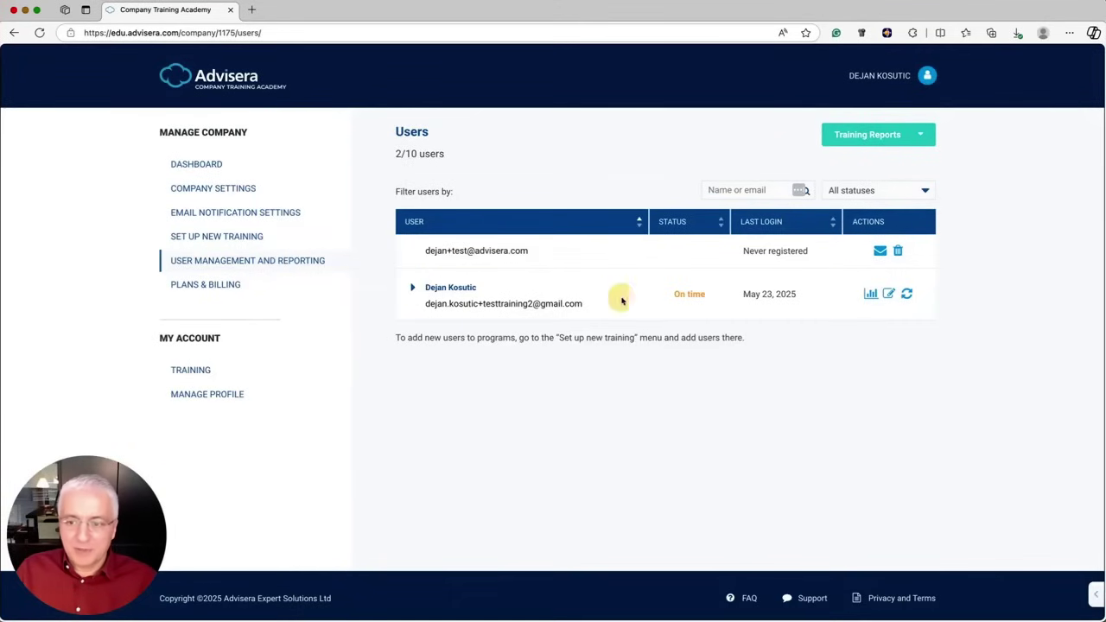
left_click(872, 294)
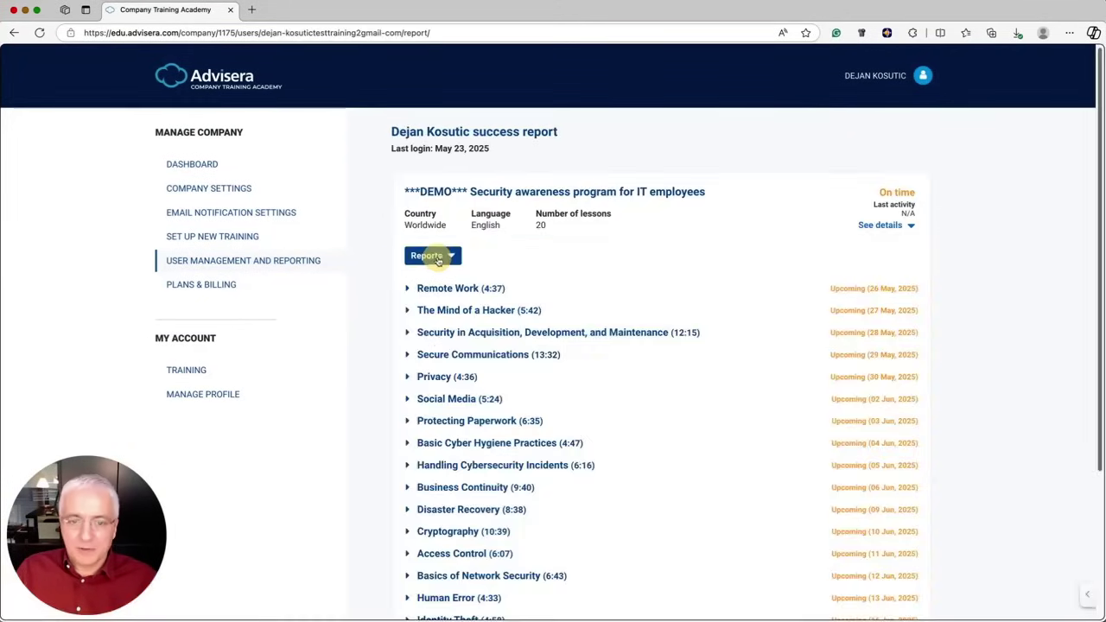
scroll(545, 292, "down", 2)
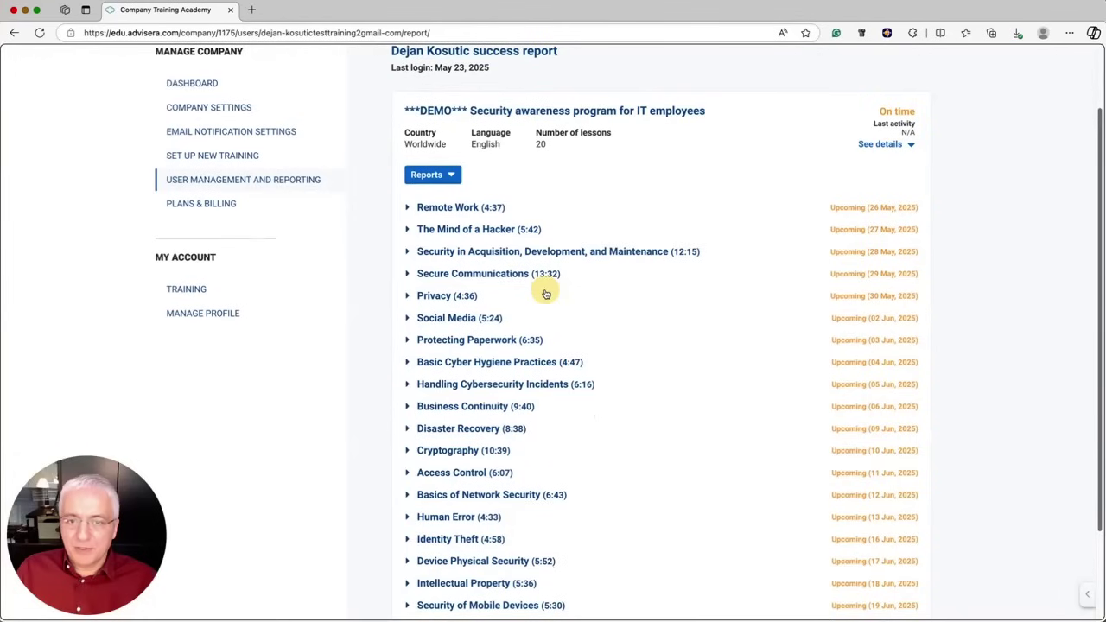
scroll(526, 274, "down", 1)
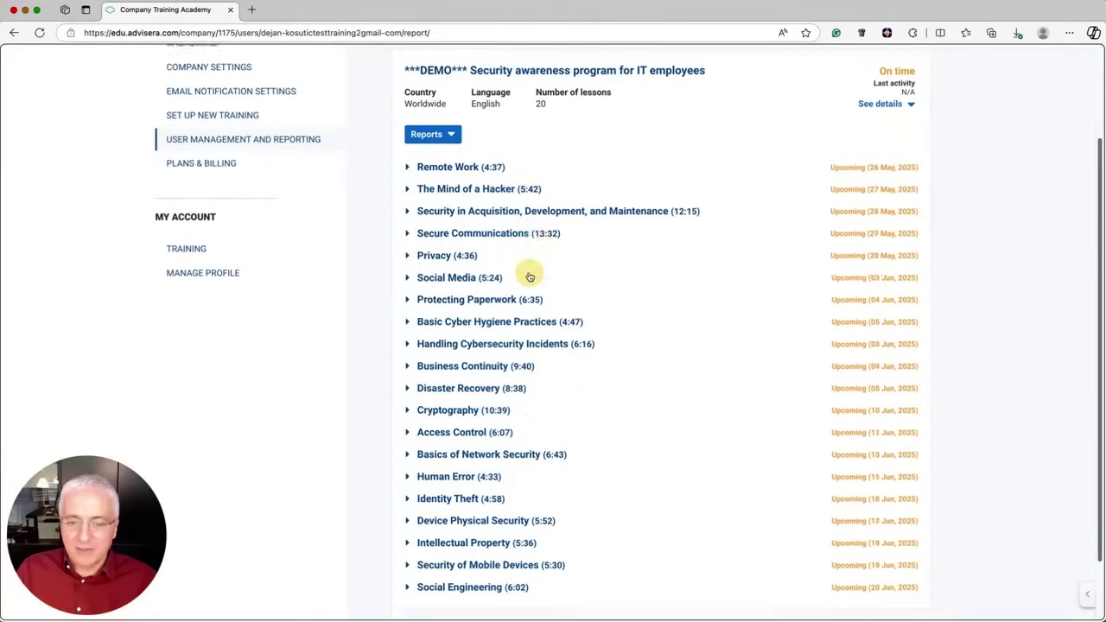
scroll(441, 207, "up", 1)
- Check Remote Work's lesson progress, then return to the users list and show the training report types
left_click(410, 179)
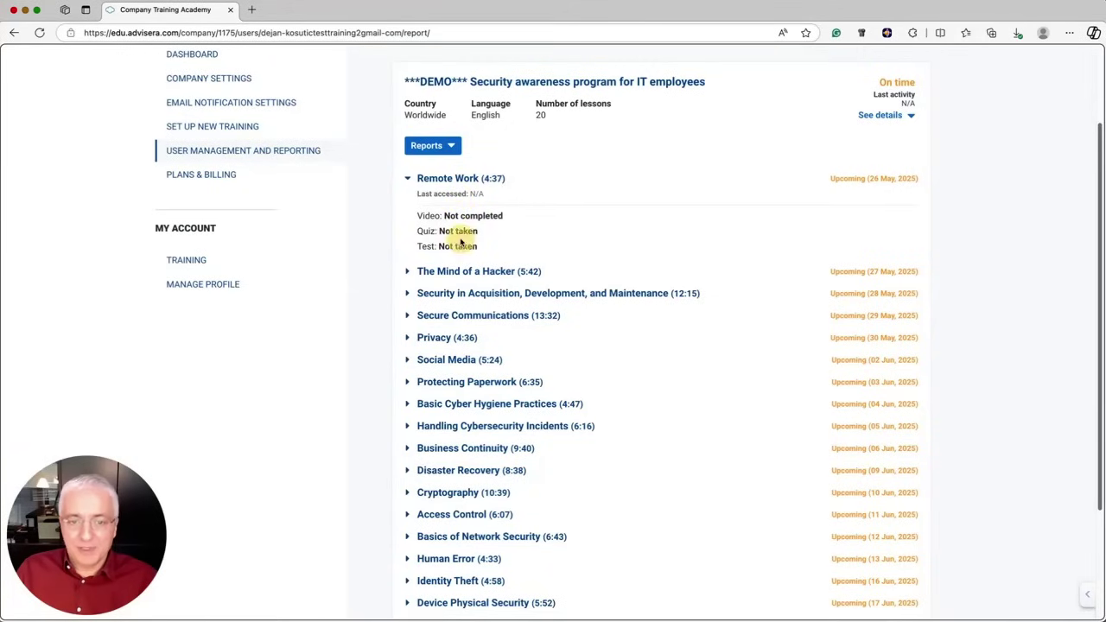
left_click(409, 180)
scroll(469, 186, "up", 3)
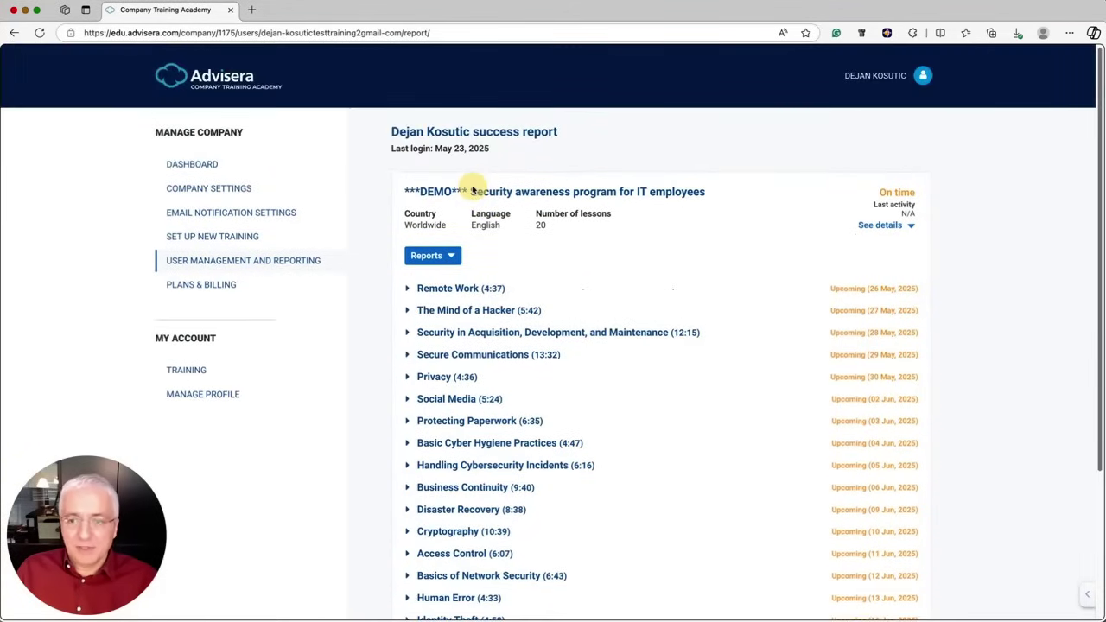
left_click(238, 264)
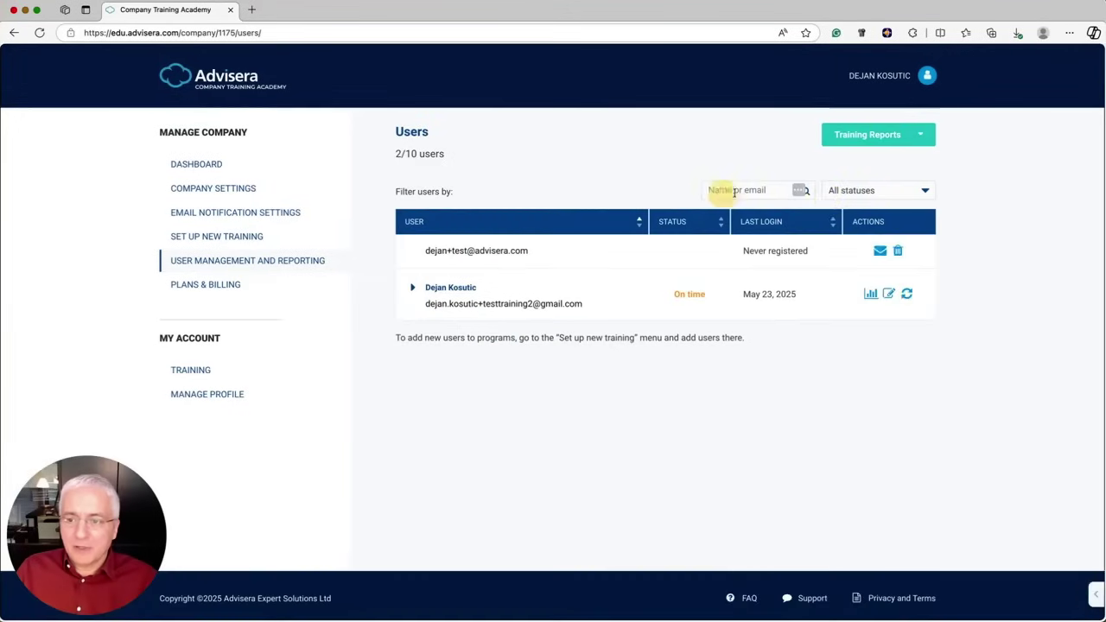
left_click(920, 136)
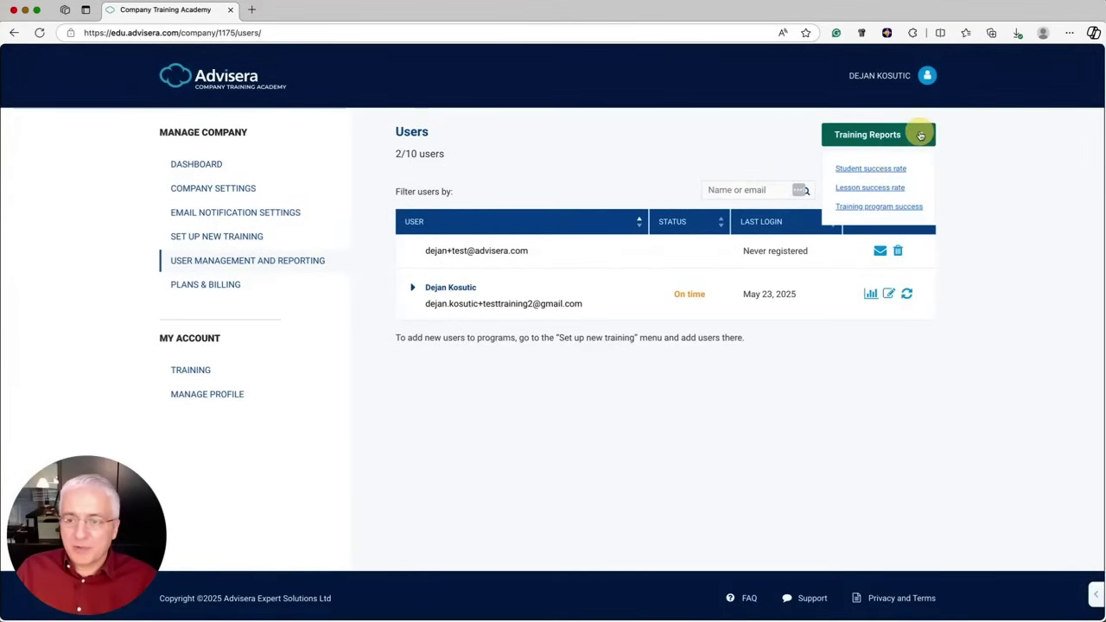